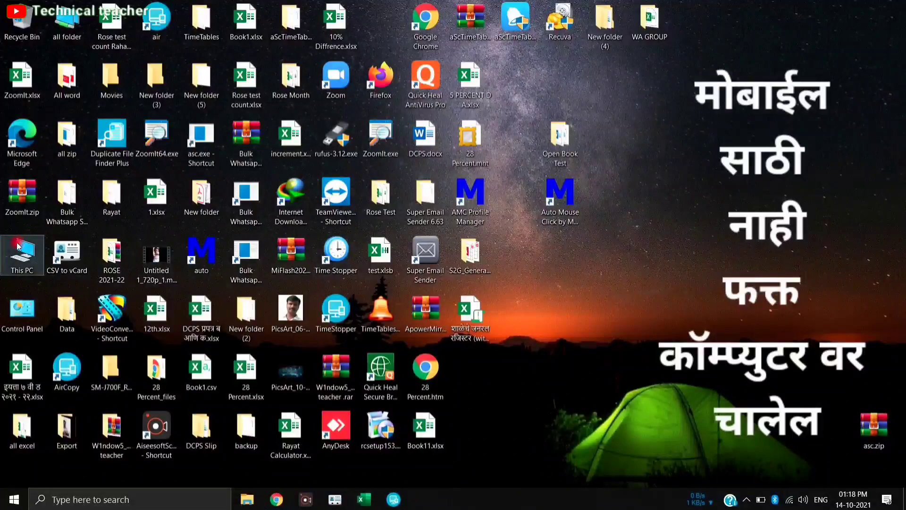
Step: View the PC's drives in This PC, then close it and return to the YouTube video in Chrome
double_click(22, 255)
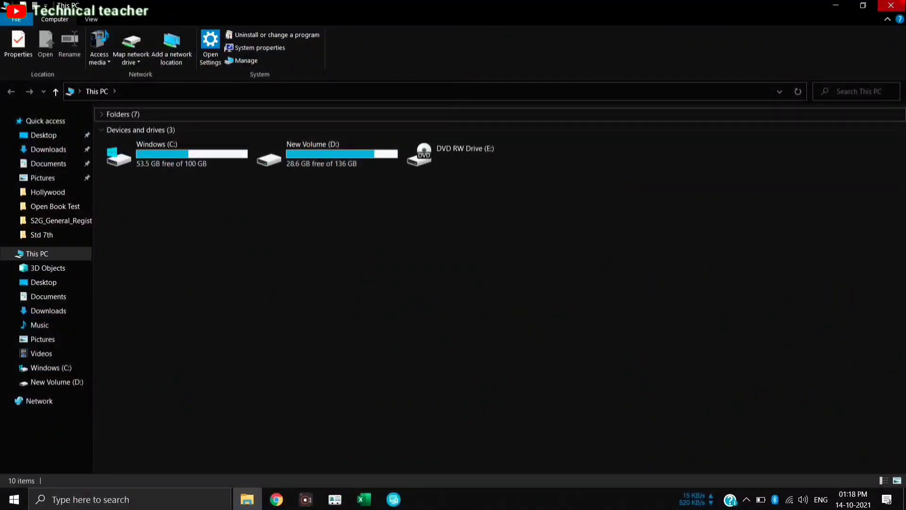
left_click(891, 5)
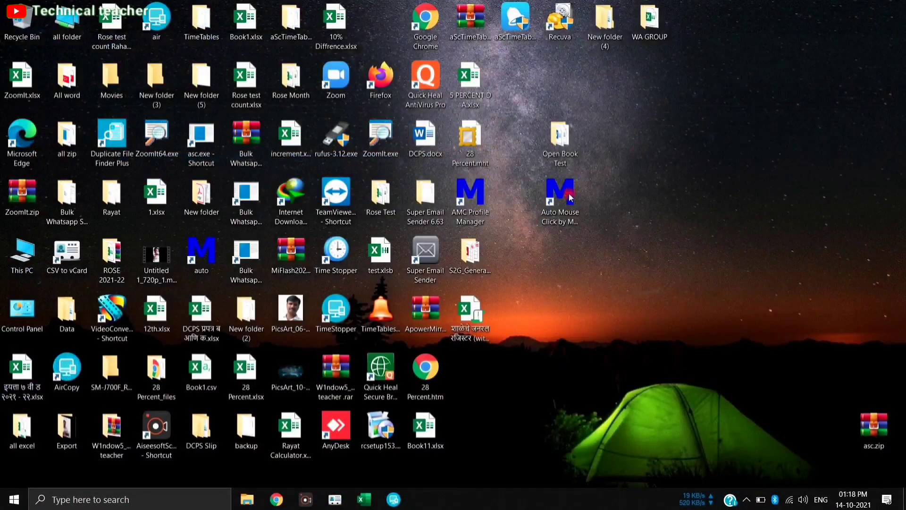
left_click(276, 499)
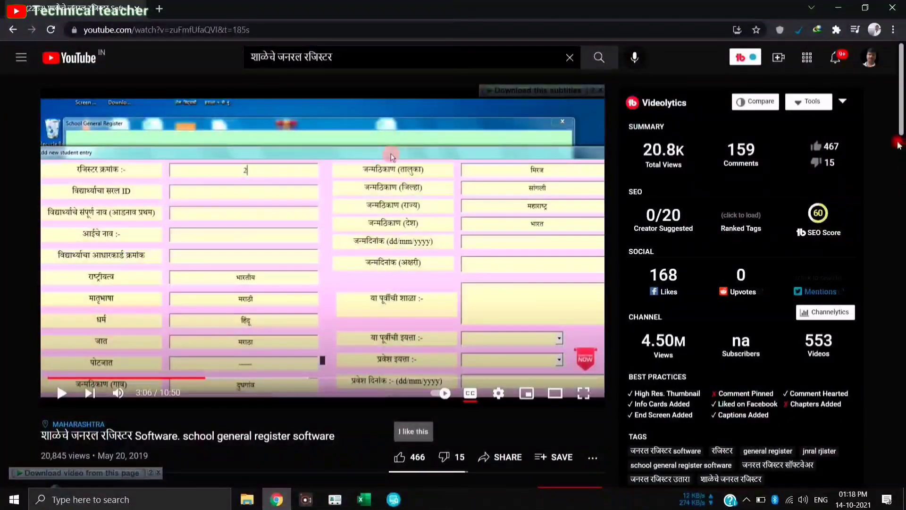
Step: Subscribe to the channel and like the school general register software video
left_click_drag(898, 144, 901, 163)
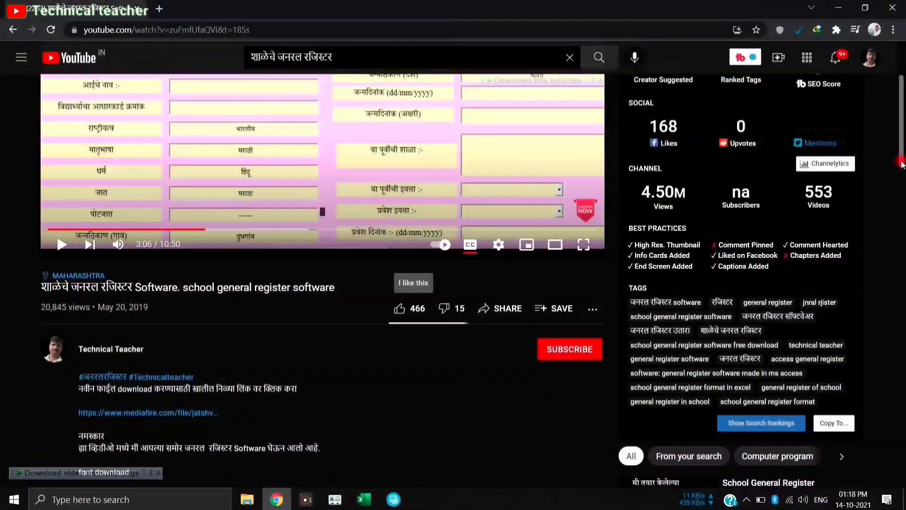
left_click_drag(901, 163, 901, 172)
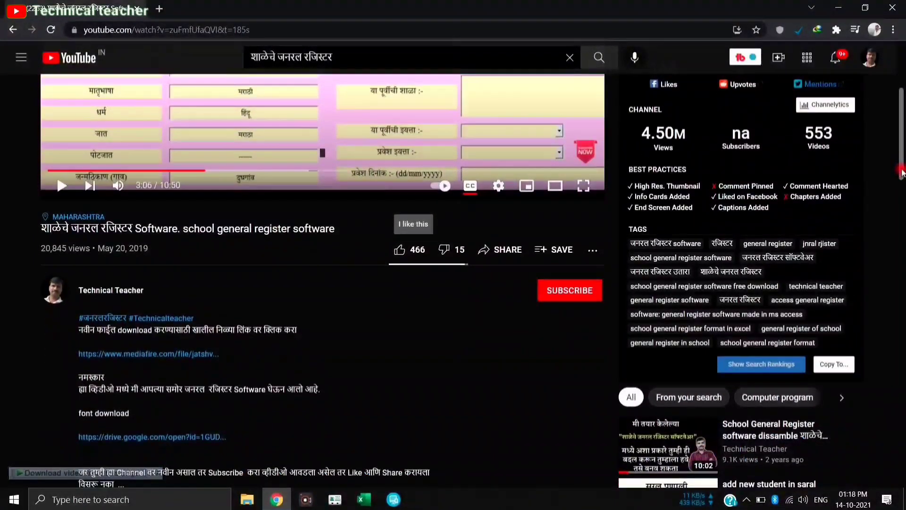
left_click(558, 297)
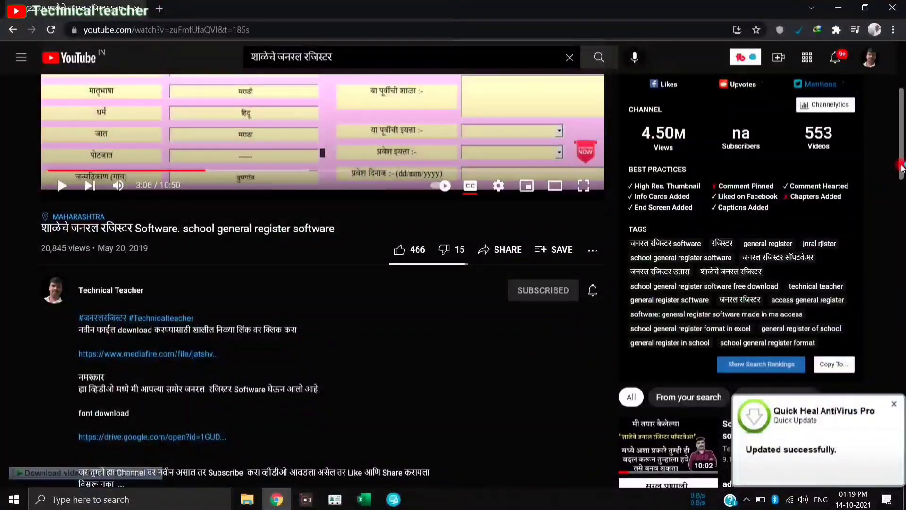
scroll(881, 174, "down", 2)
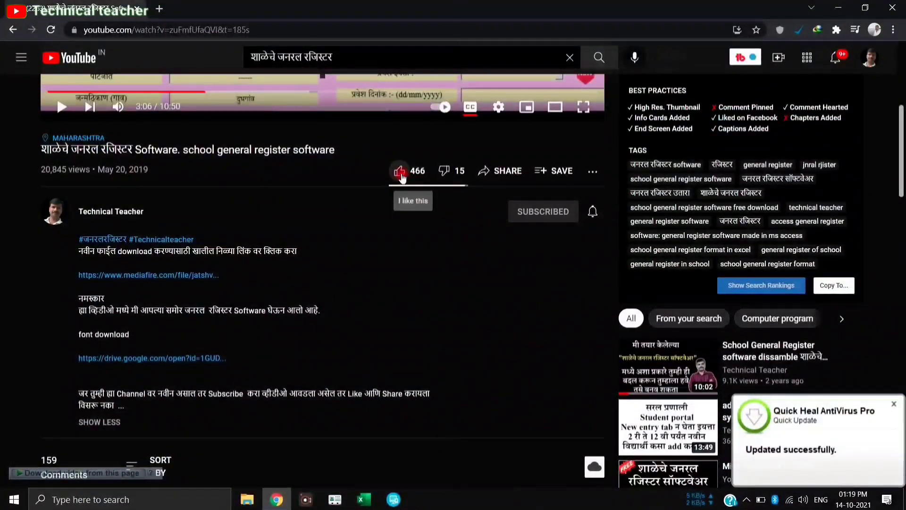
left_click(400, 174)
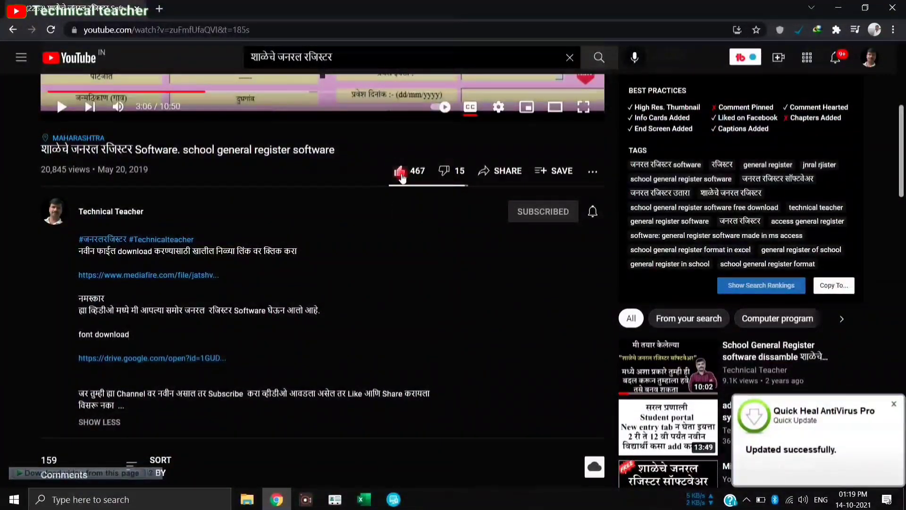
Step: Expand the video description and follow its mediafire.com download link
left_click(104, 430)
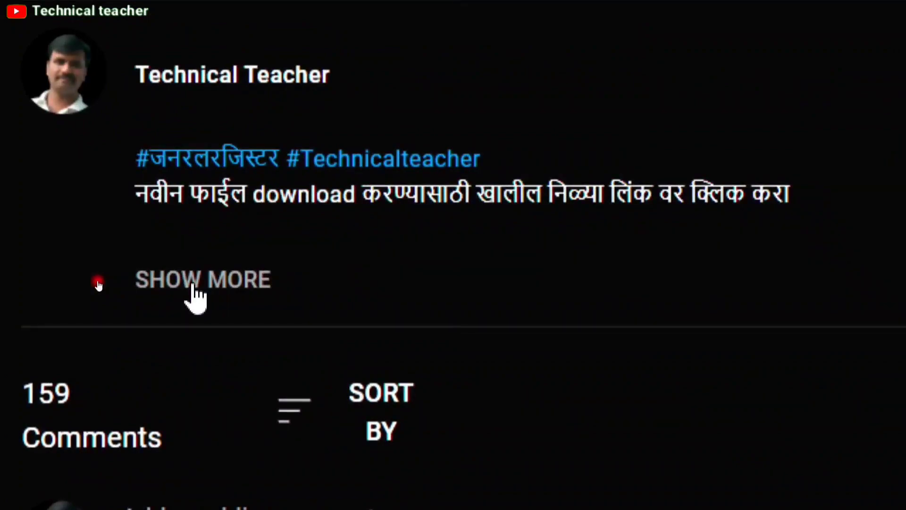
left_click(194, 284)
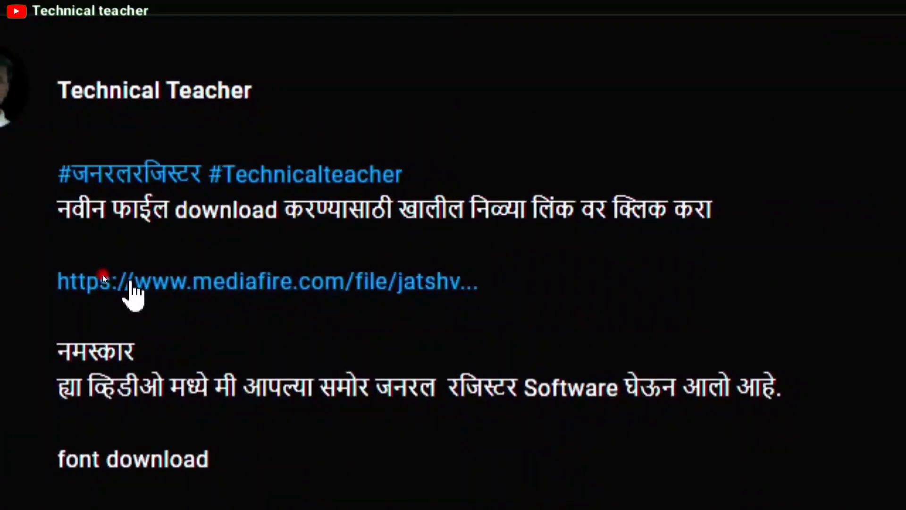
left_click(104, 278)
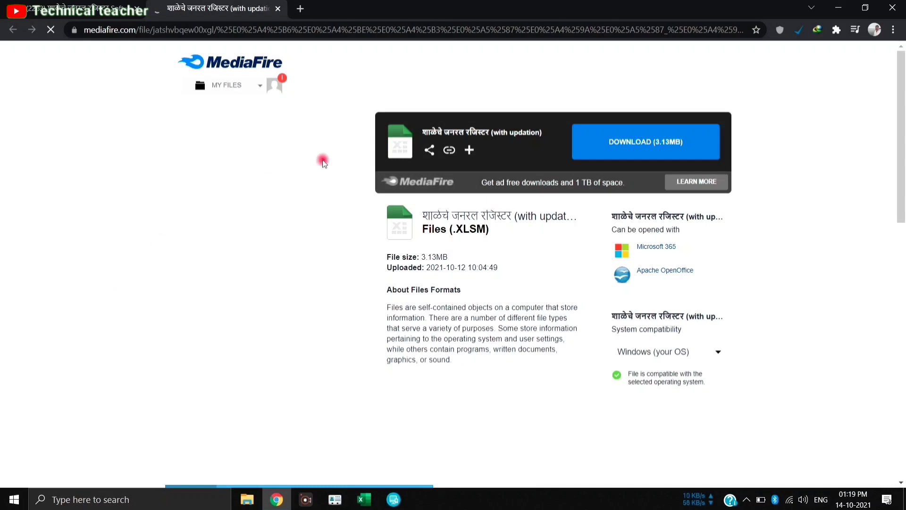
Step: Download the 3.13MB .XLSM general register file from MediaFire and open it in Excel
left_click(639, 144)
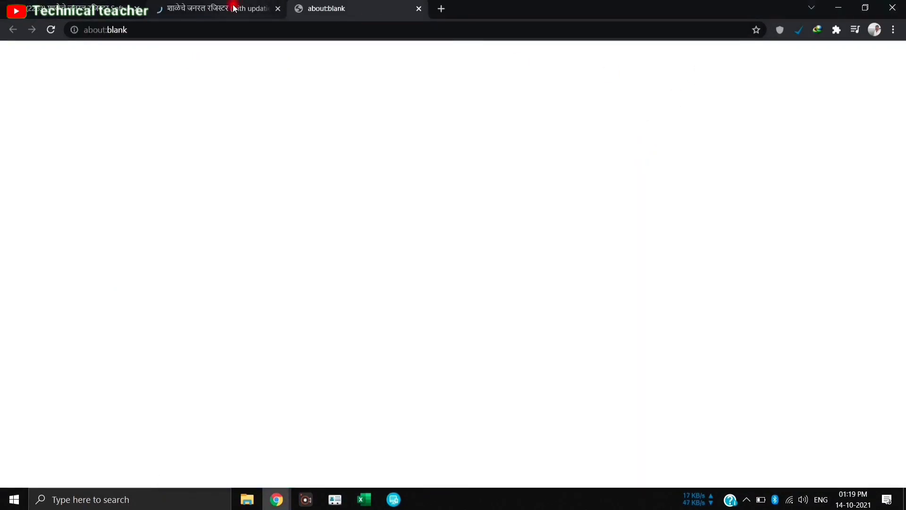
left_click(238, 9)
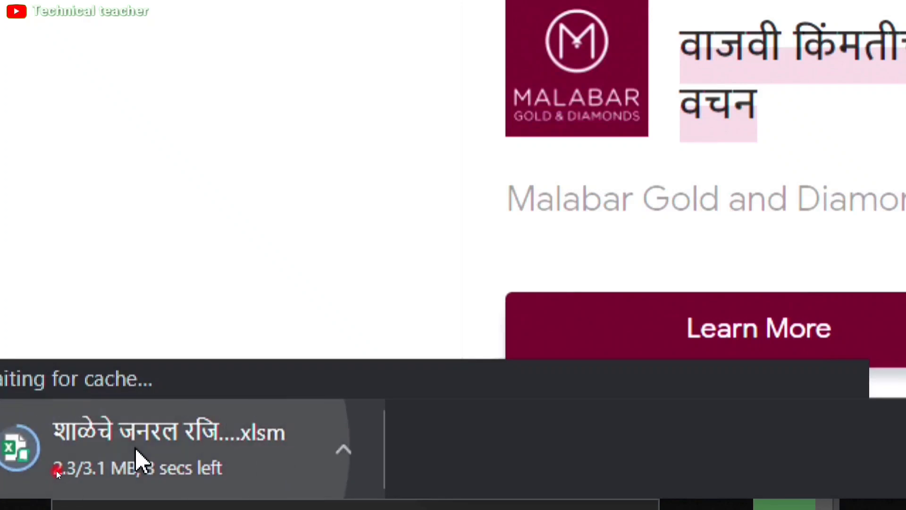
left_click(135, 449)
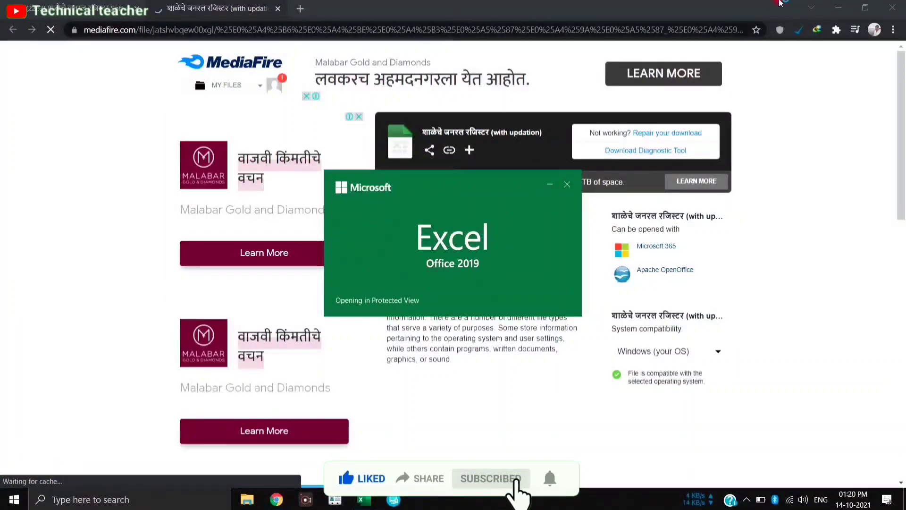
Step: Close the browser and popup windows, then enable editing and macros for the register workbook
left_click(892, 7)
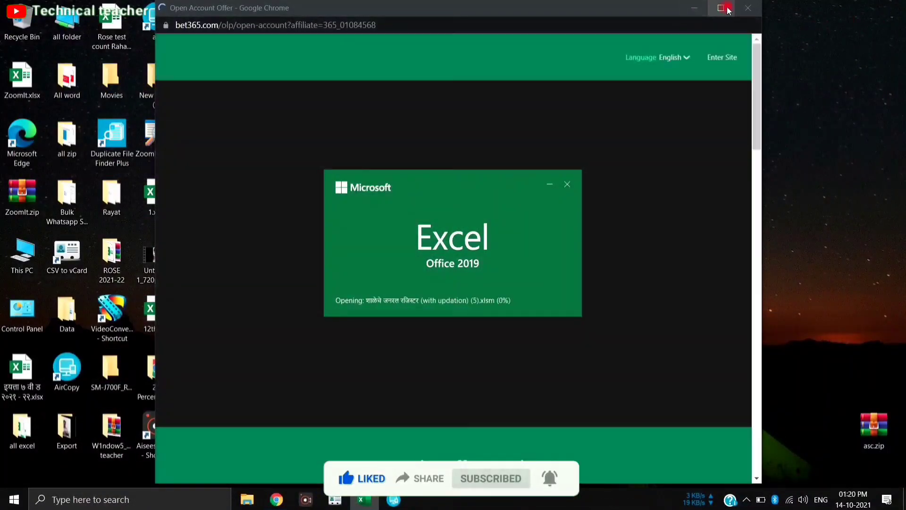
left_click(740, 10)
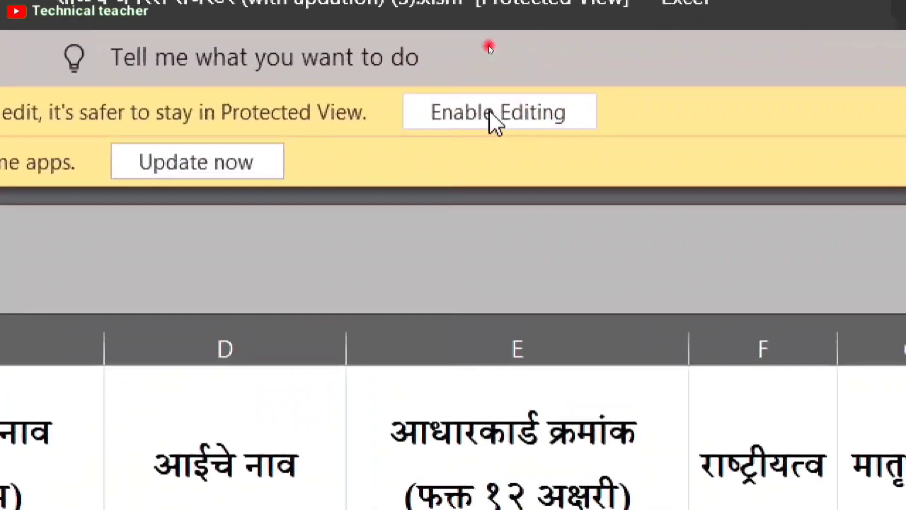
left_click(481, 113)
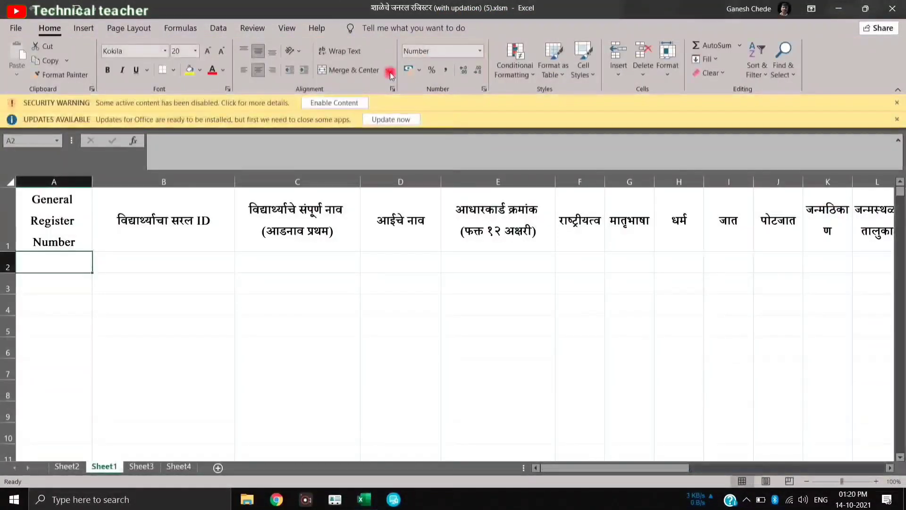
left_click(340, 106)
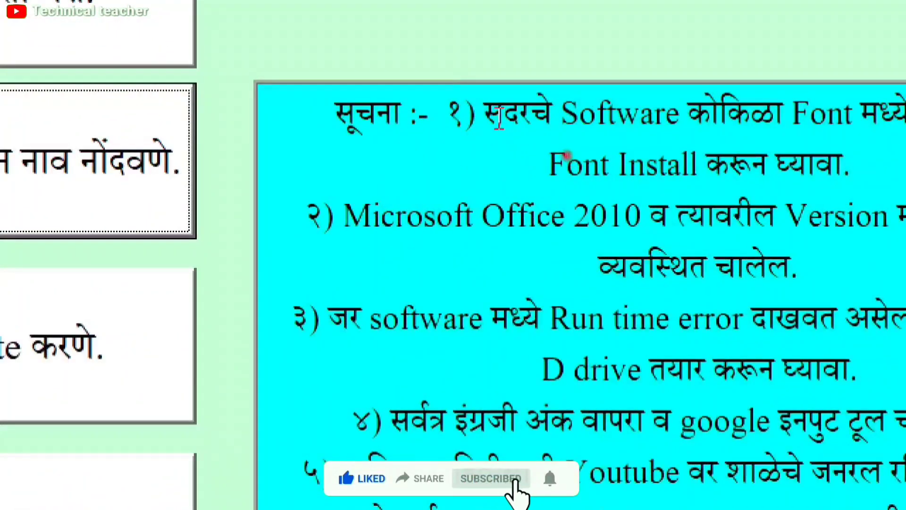
key("Tab")
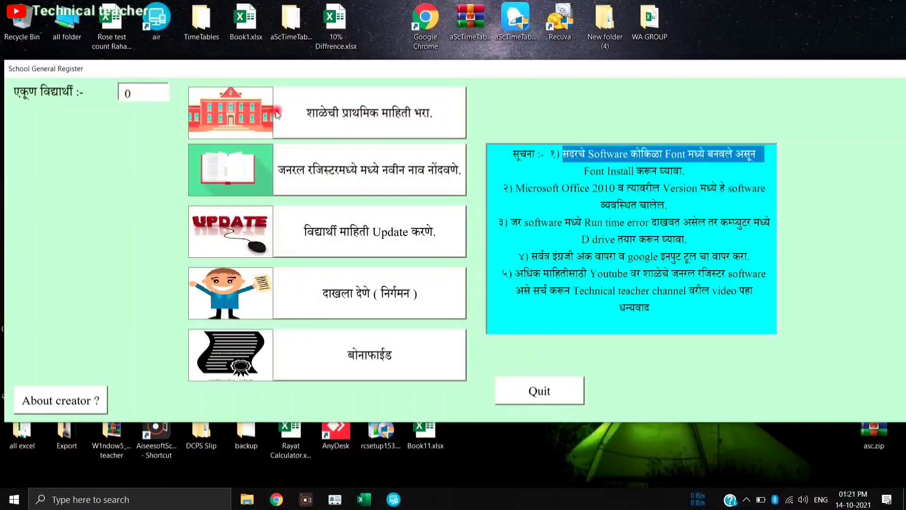
Step: Fill in and save the school basic information form, then close it
left_click(310, 117)
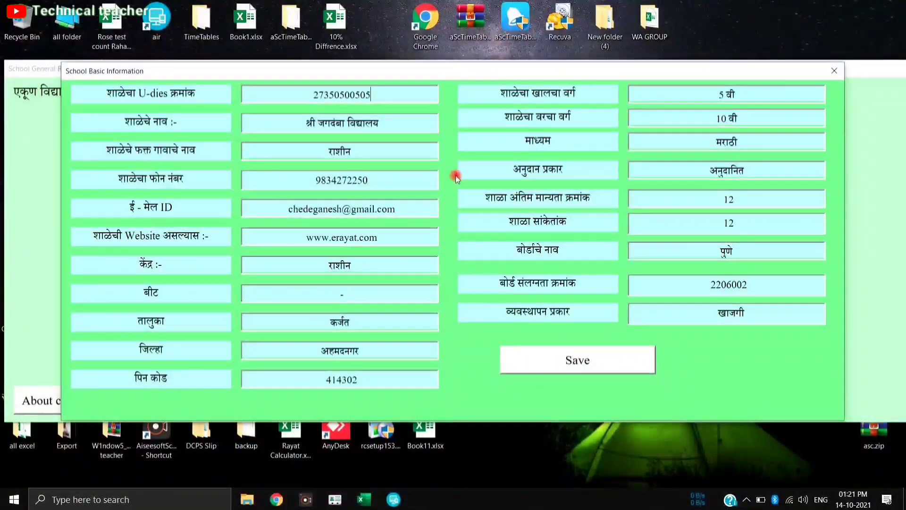
left_click(573, 370)
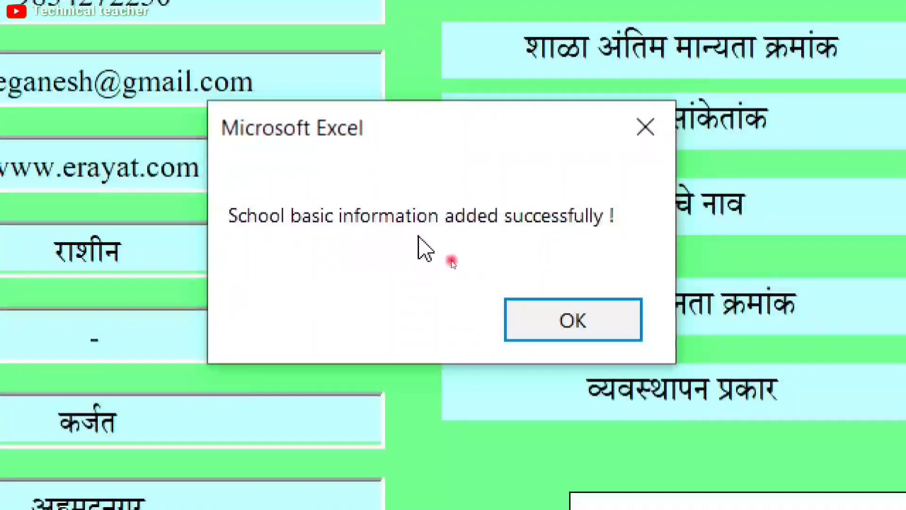
left_click(564, 324)
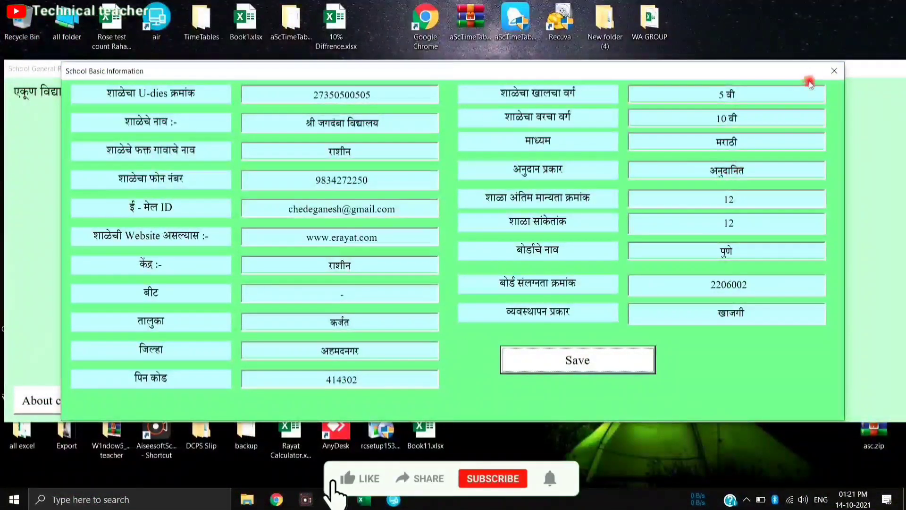
left_click(833, 71)
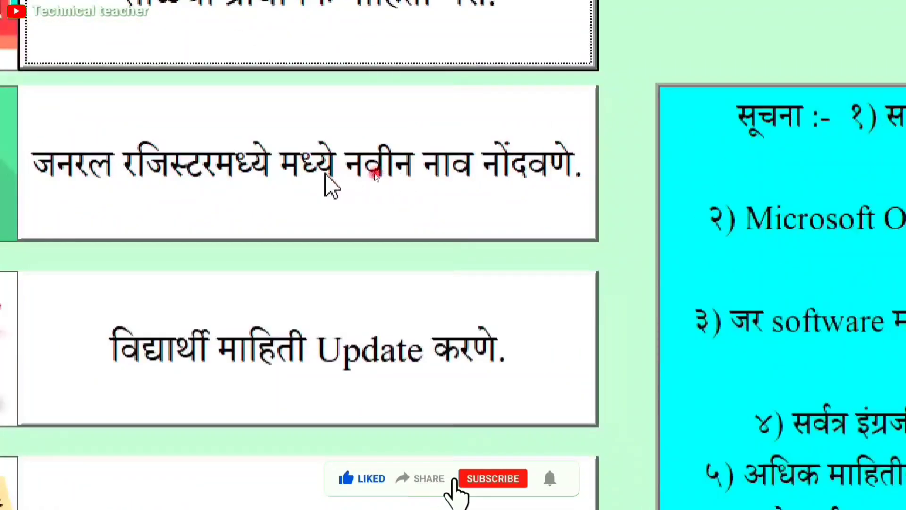
Step: Start a new student entry with book number 1 and register number 99
left_click(377, 173)
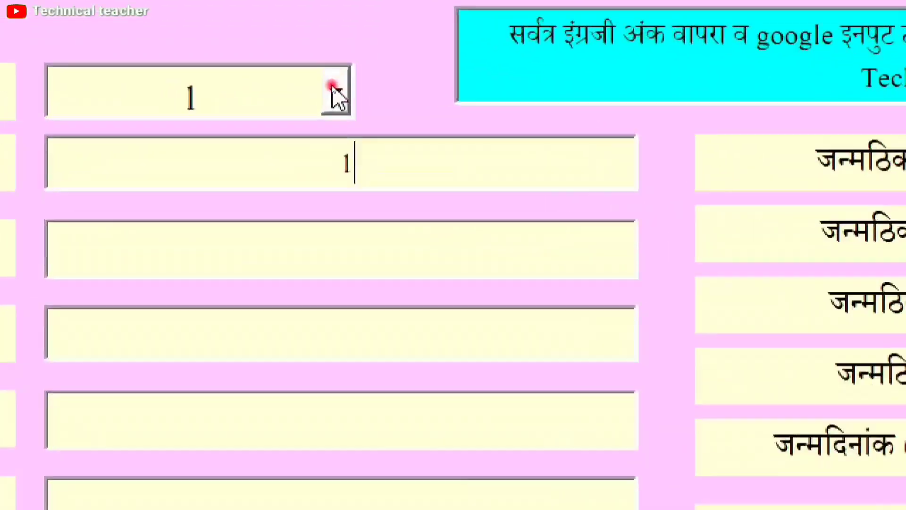
left_click(333, 87)
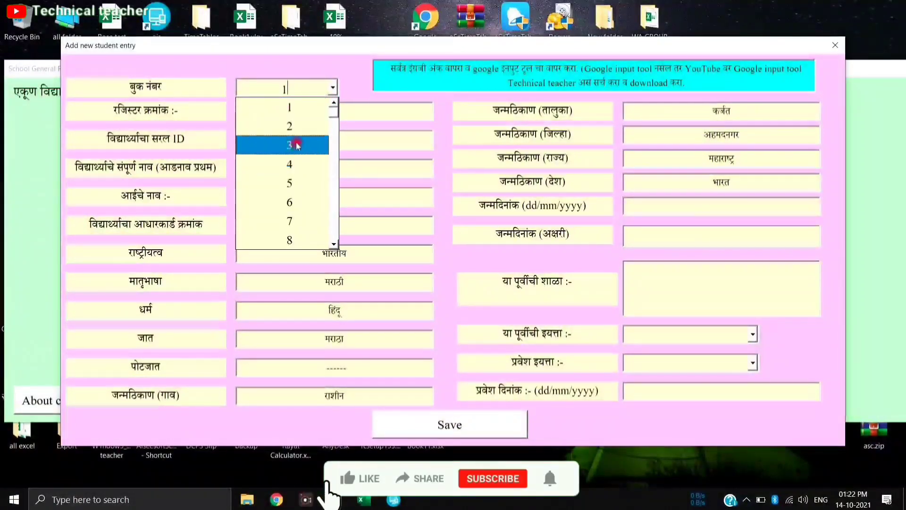
left_click(301, 98)
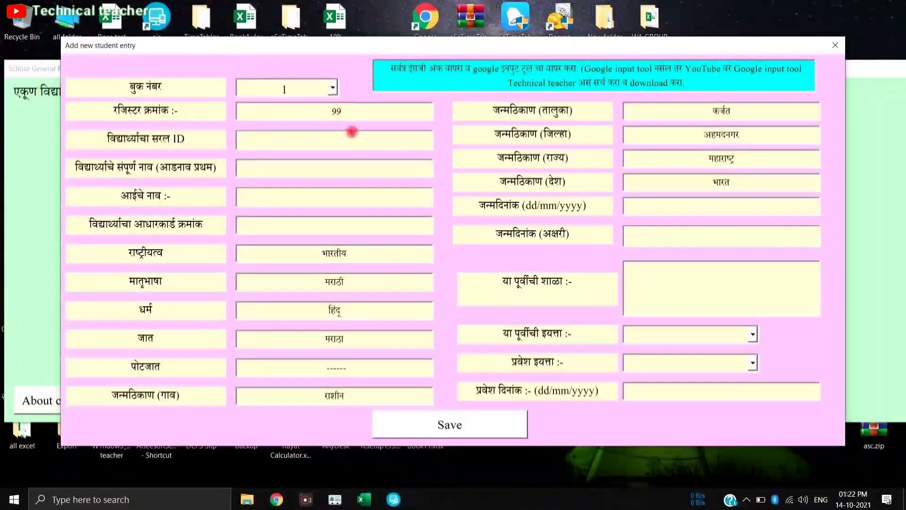
Step: Enter the student's Saral ID and full name in Marathi using transliteration
type("2013")
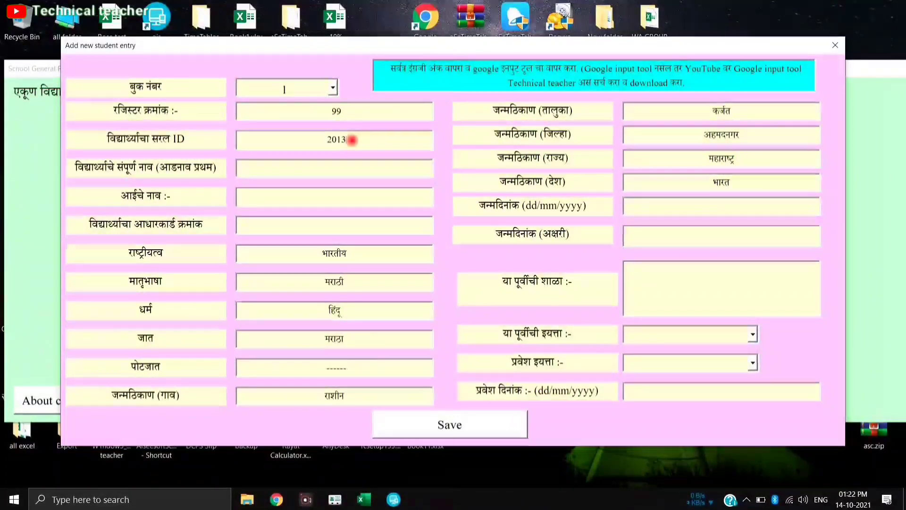
type("465465456465464")
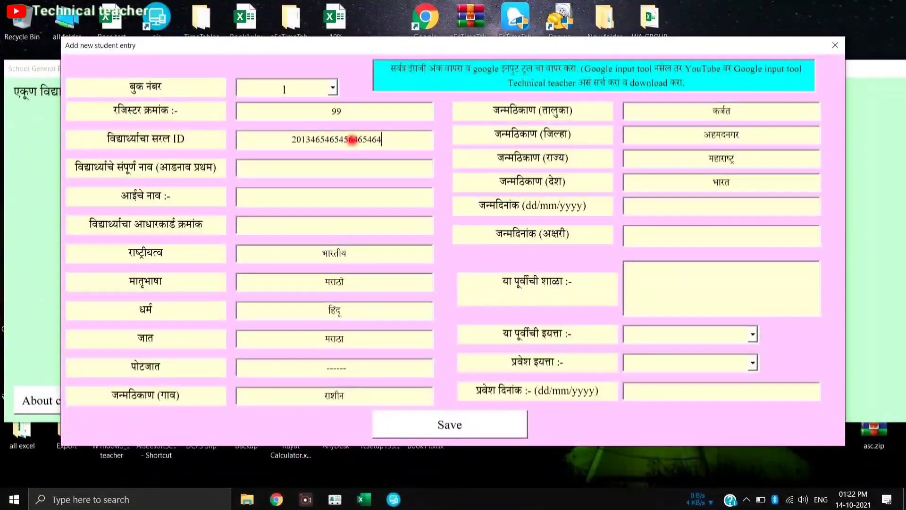
left_click(361, 173)
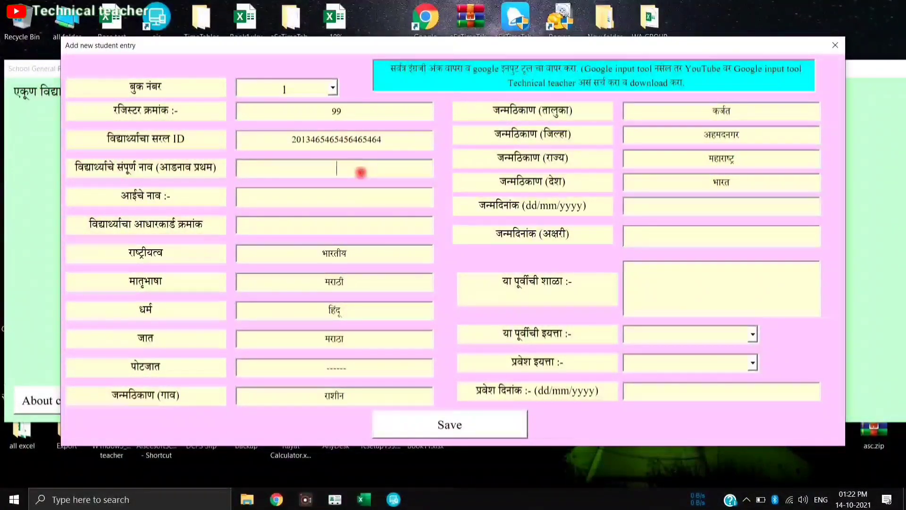
key("super+space")
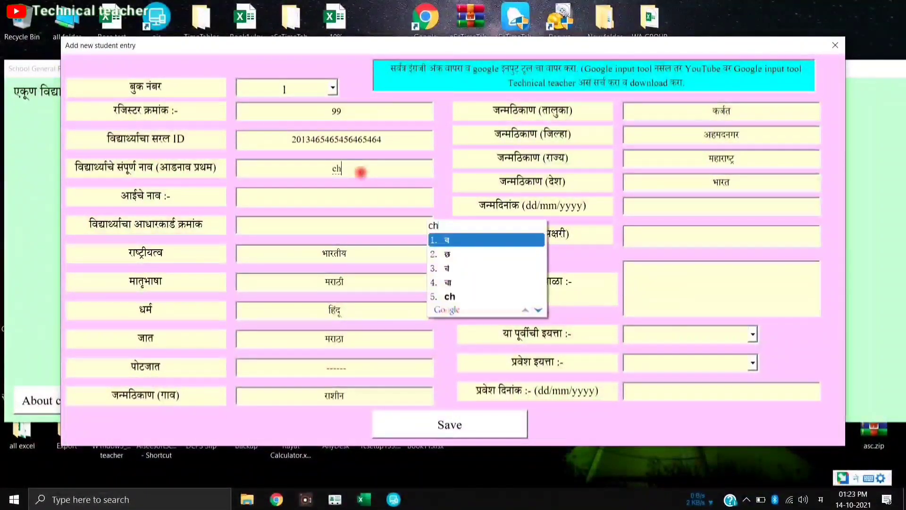
key("space")
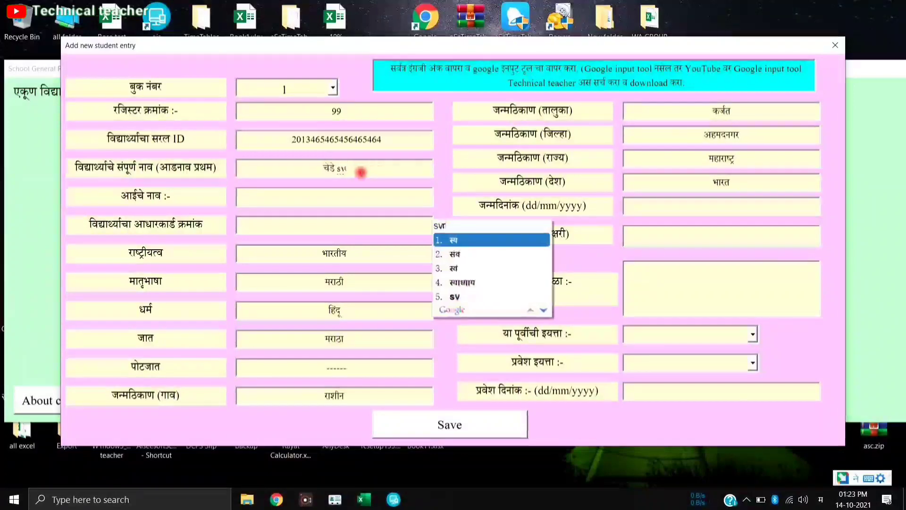
key("space")
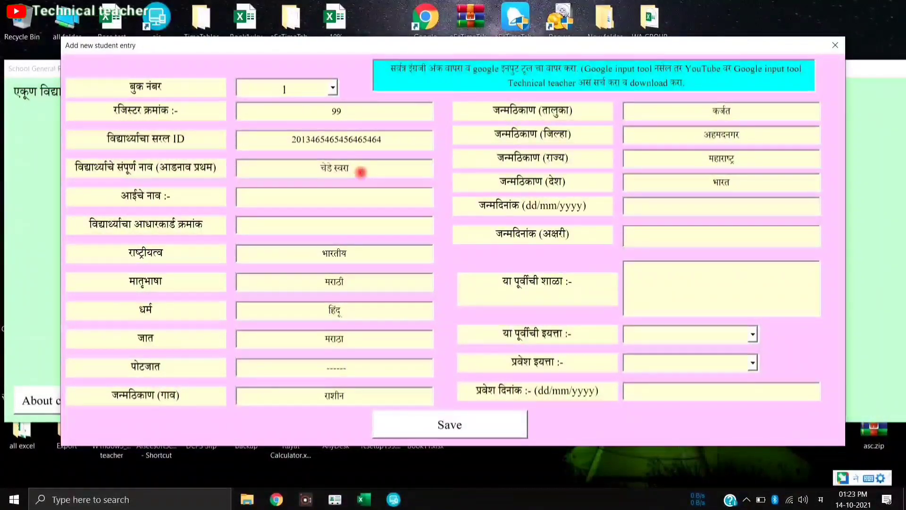
key("space")
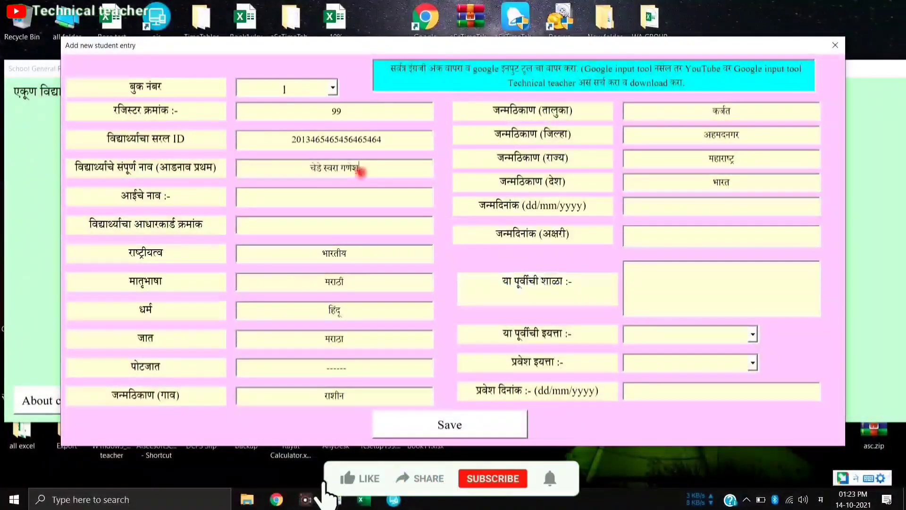
Step: Enter the mother's name in Marathi and the student's Aadhaar number in English
key("Tab")
type("mon")
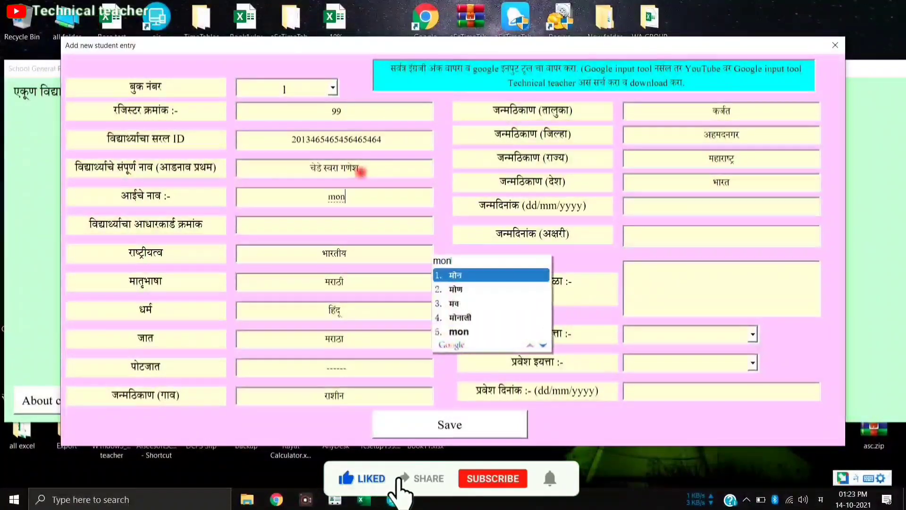
type("ali")
key("space")
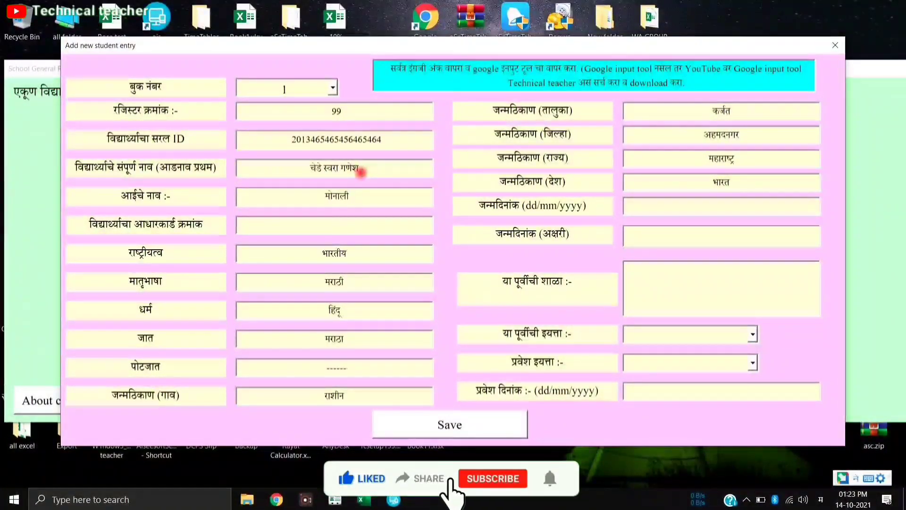
key("super+space")
key("super+space")
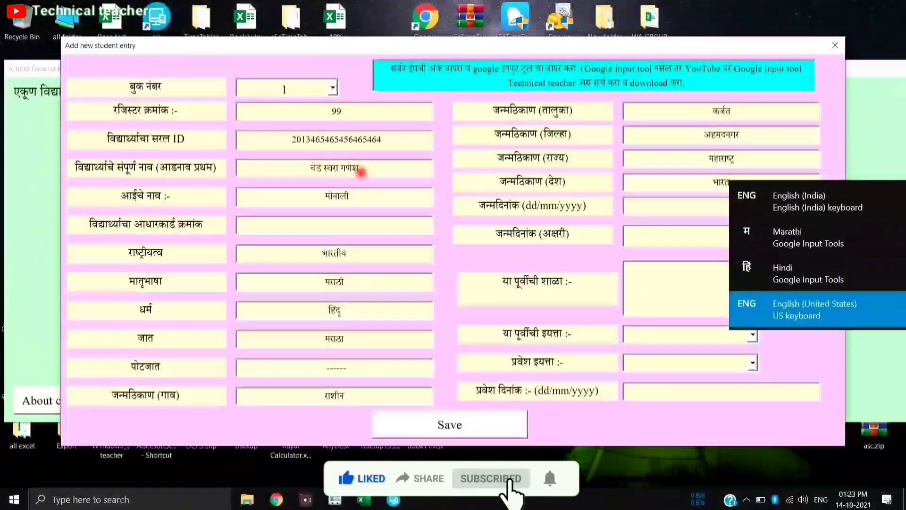
type("16546")
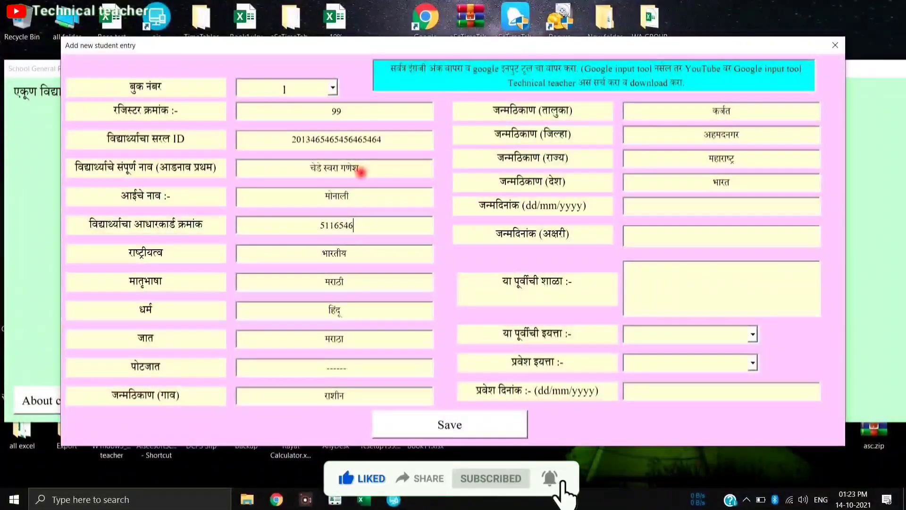
type("54654")
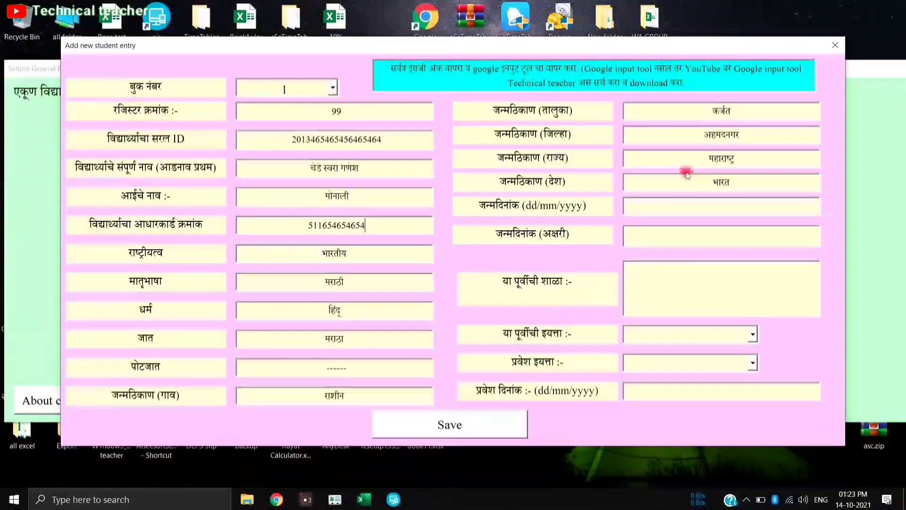
left_click(703, 208)
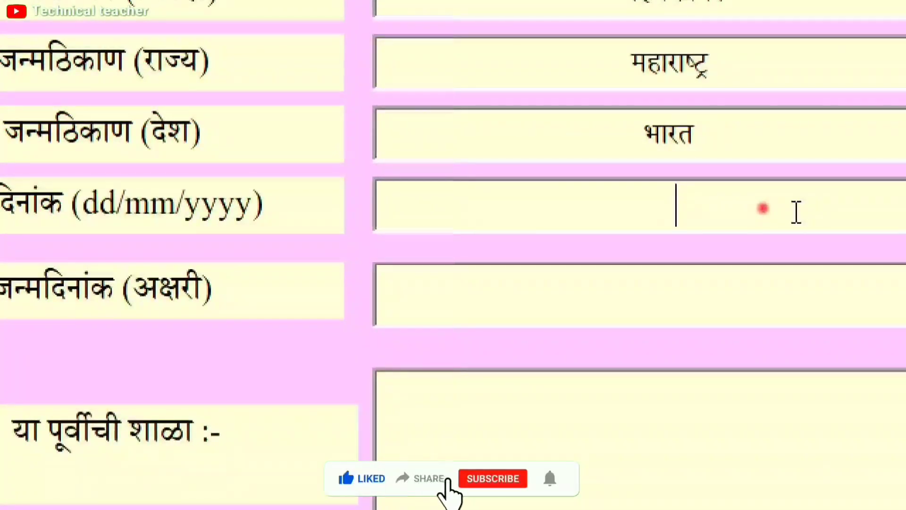
type("18/")
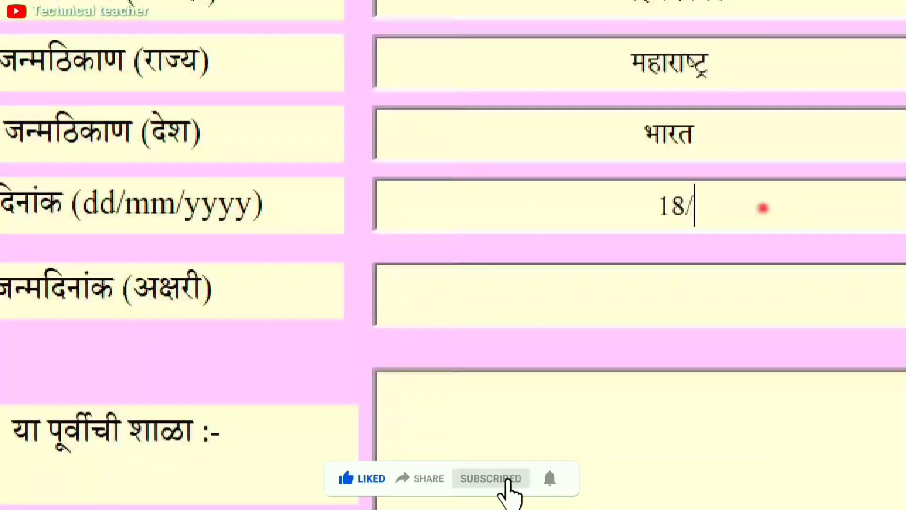
type("10/2013")
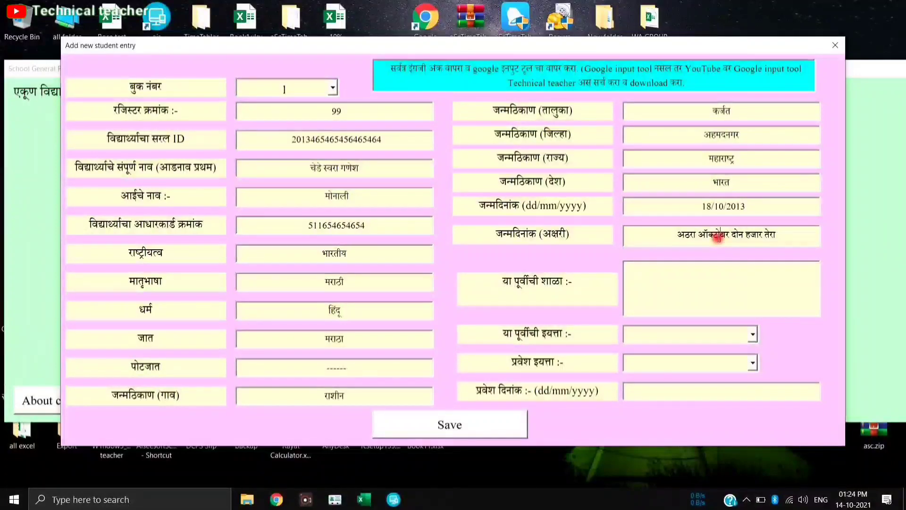
left_click(705, 276)
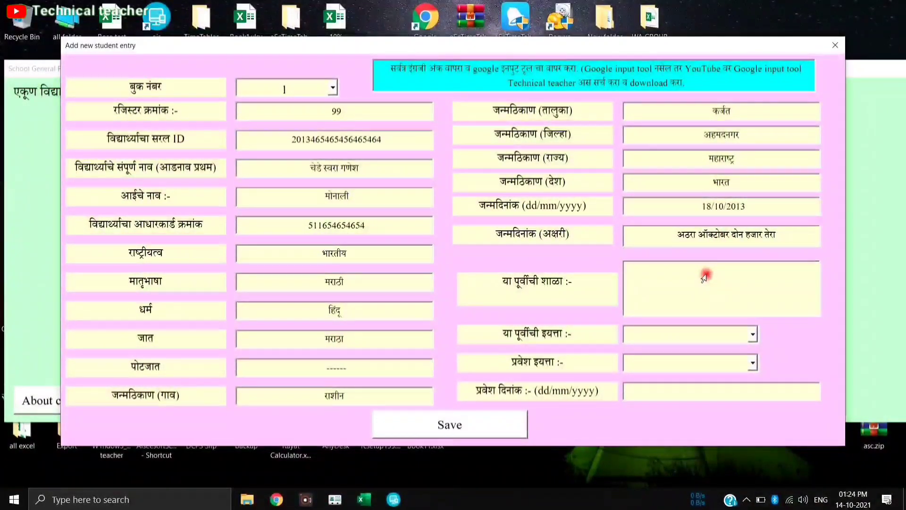
key("super+space")
key("super+space")
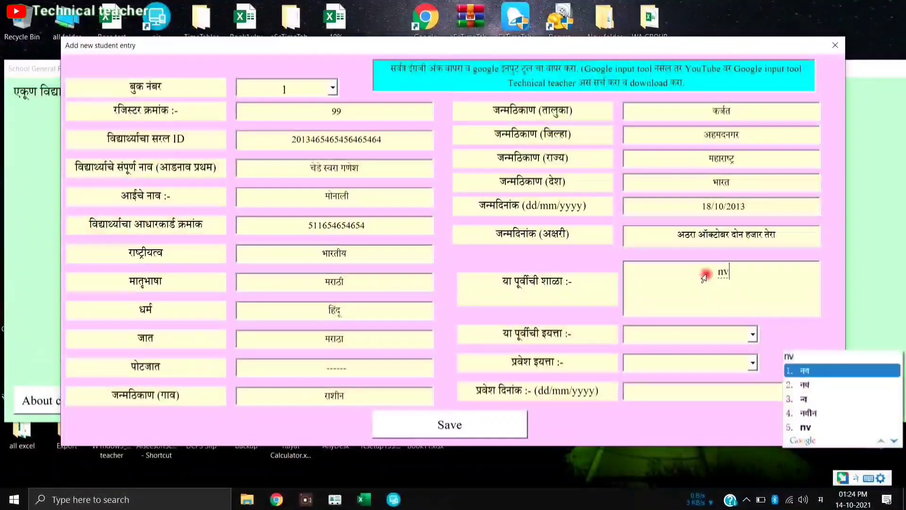
type("naveen")
key("space")
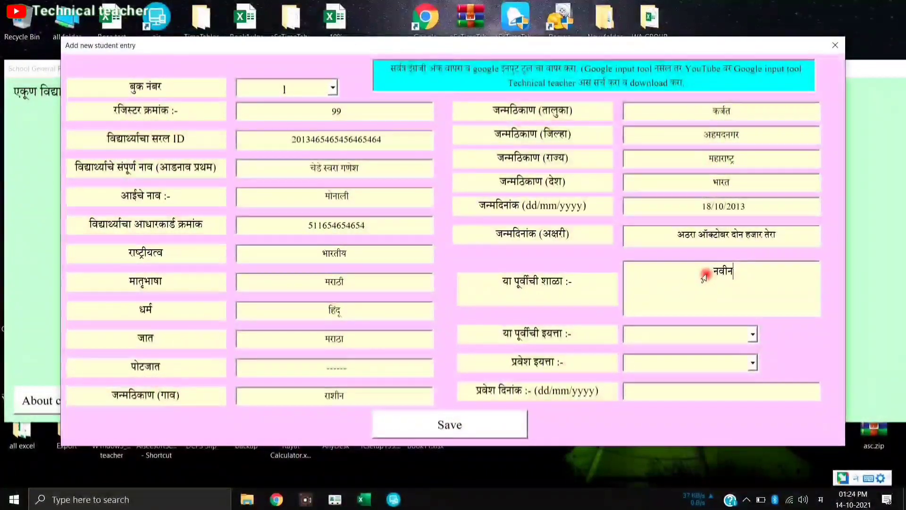
Step: Set previous class नवीन, admission class 1 ली and admission date 15/06/2021
key("Tab")
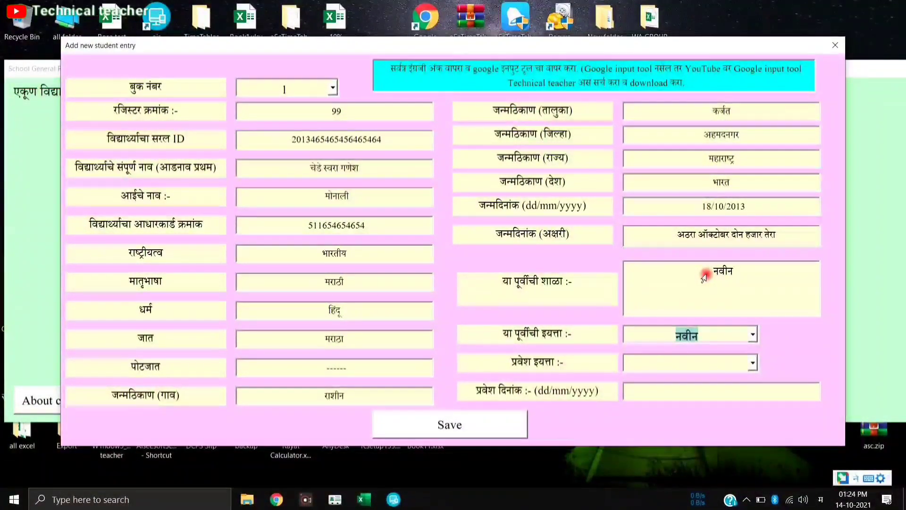
key("Up")
key("Tab")
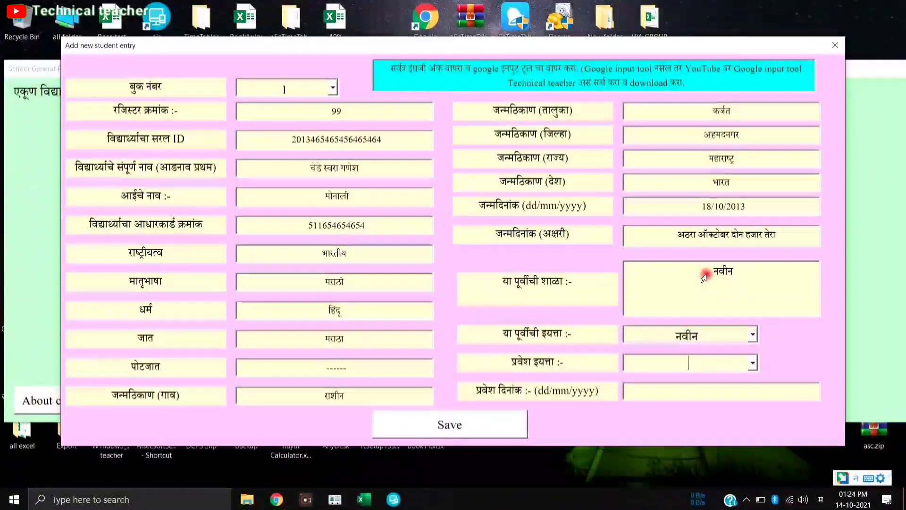
key("Down")
key("Tab")
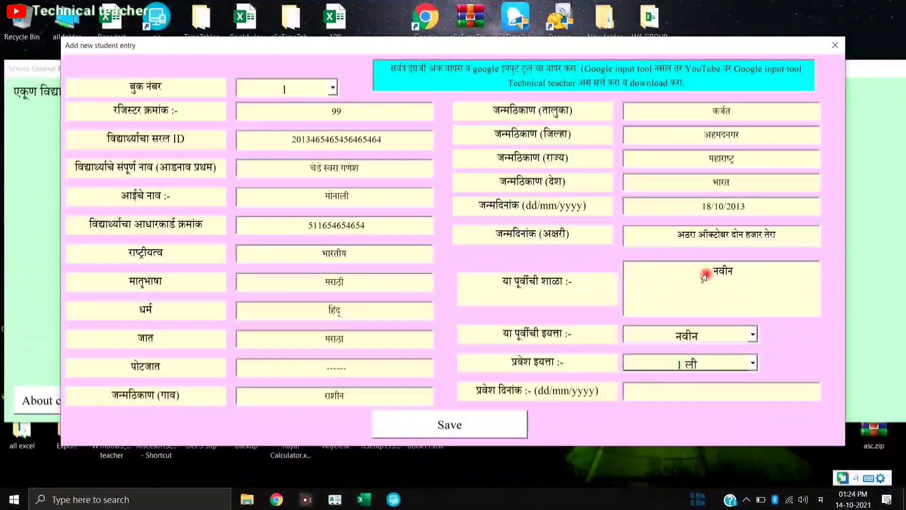
key("super+space")
key("super+space")
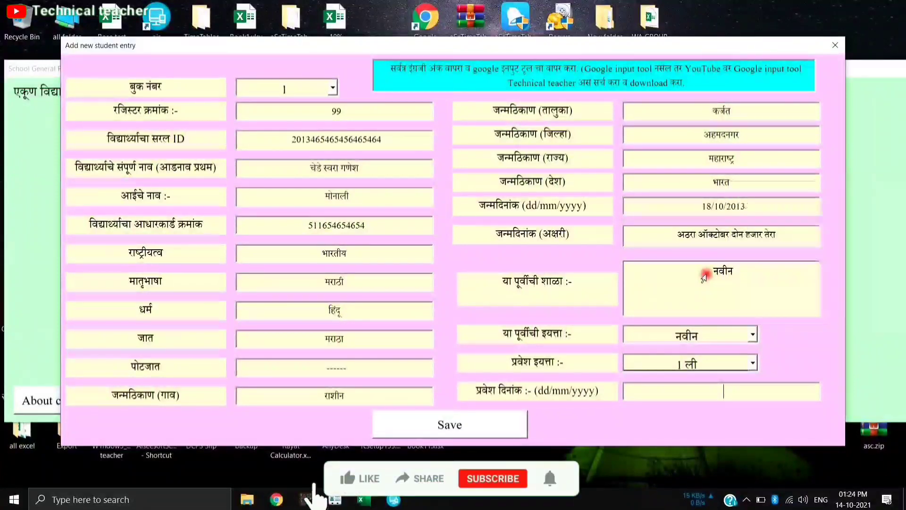
type("15/06")
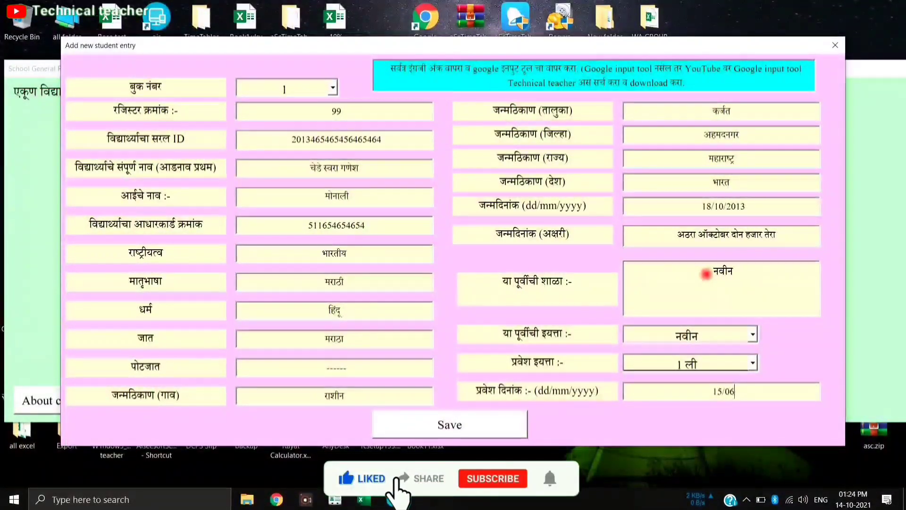
type("/20")
type("21")
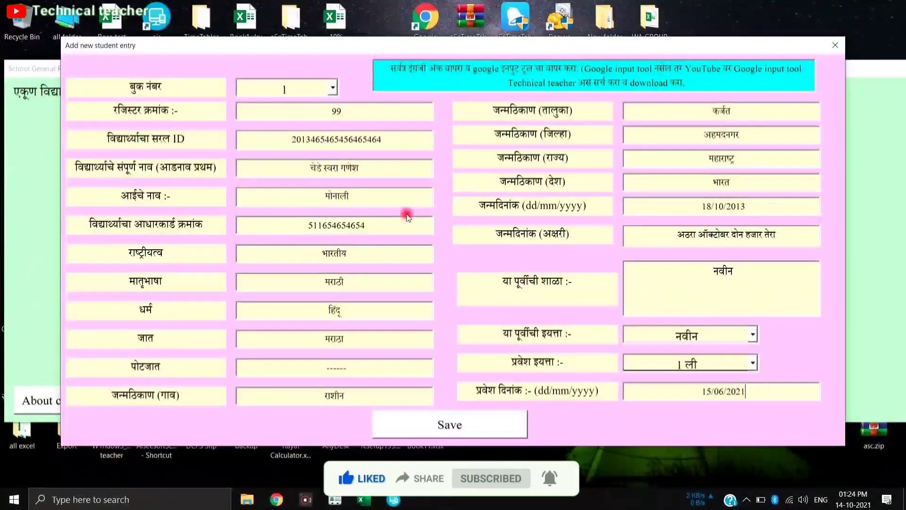
Step: Save register number 99's entry, acknowledge the confirmation, and close the Add new student form
left_click(450, 416)
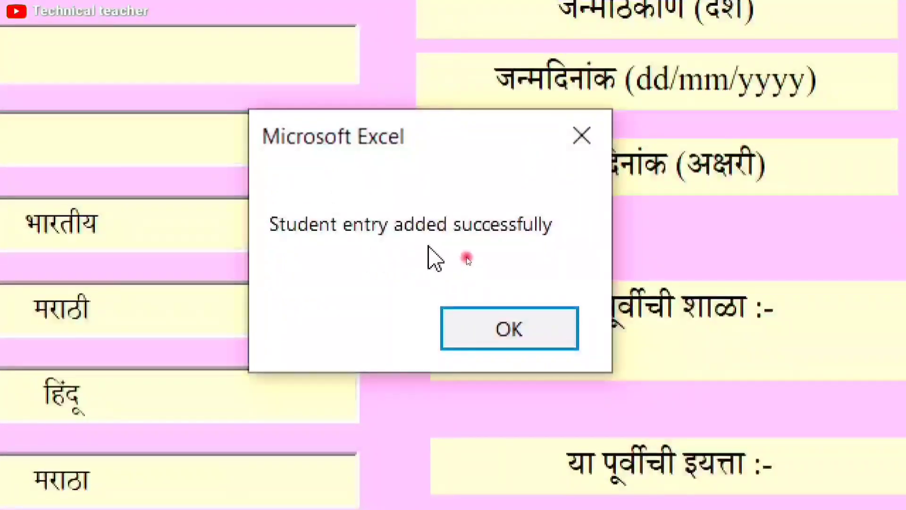
left_click(514, 330)
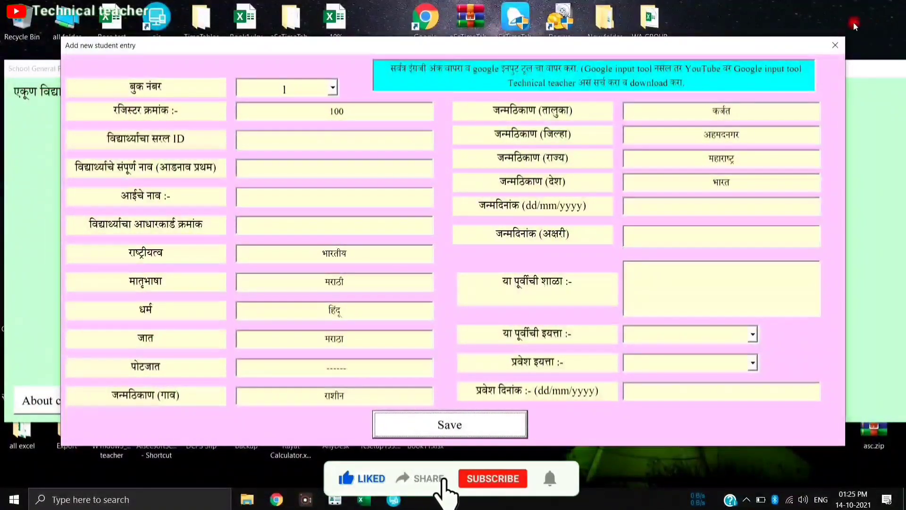
left_click(835, 44)
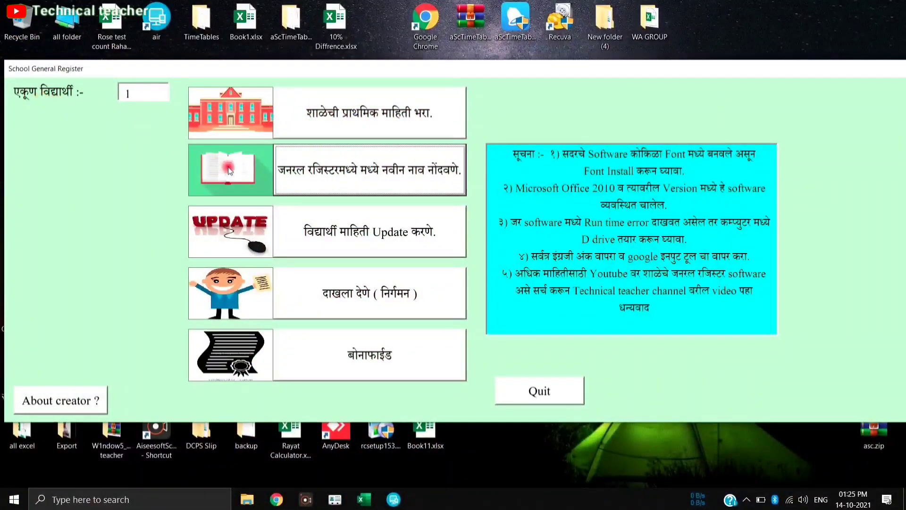
left_click(329, 226)
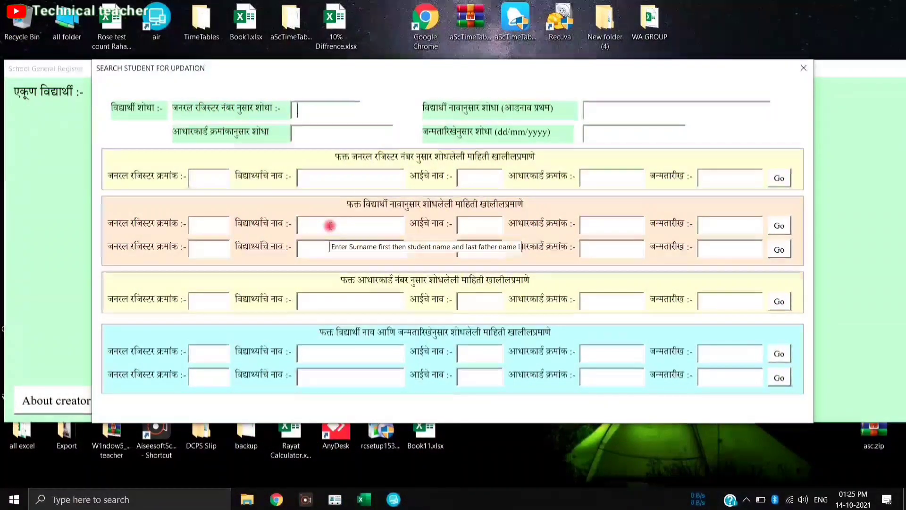
type("99")
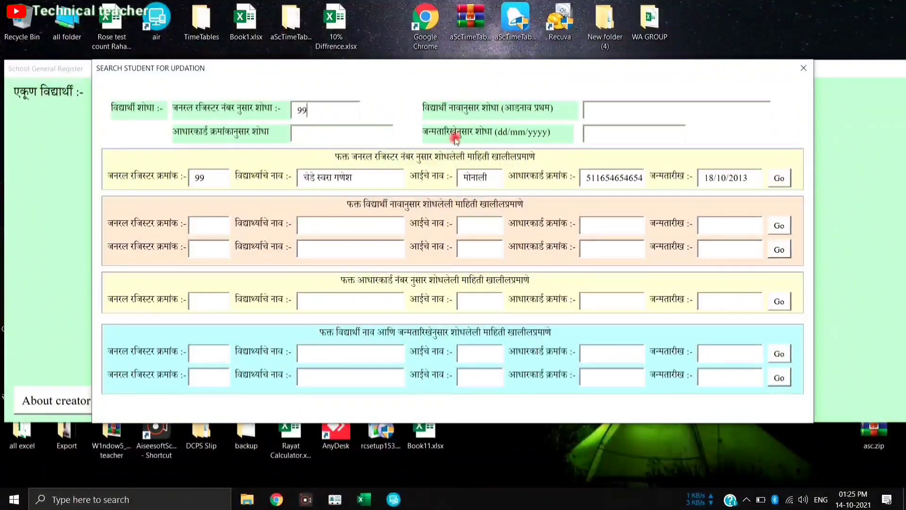
left_click(780, 179)
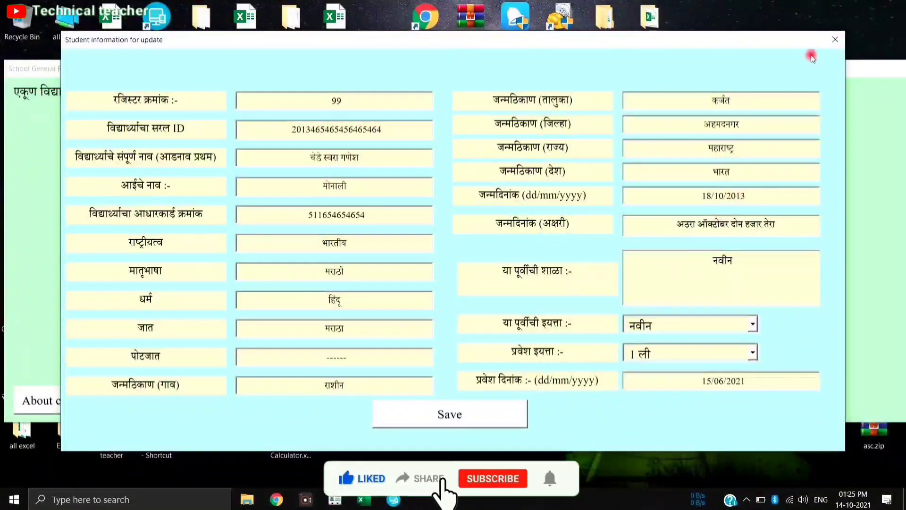
left_click(835, 39)
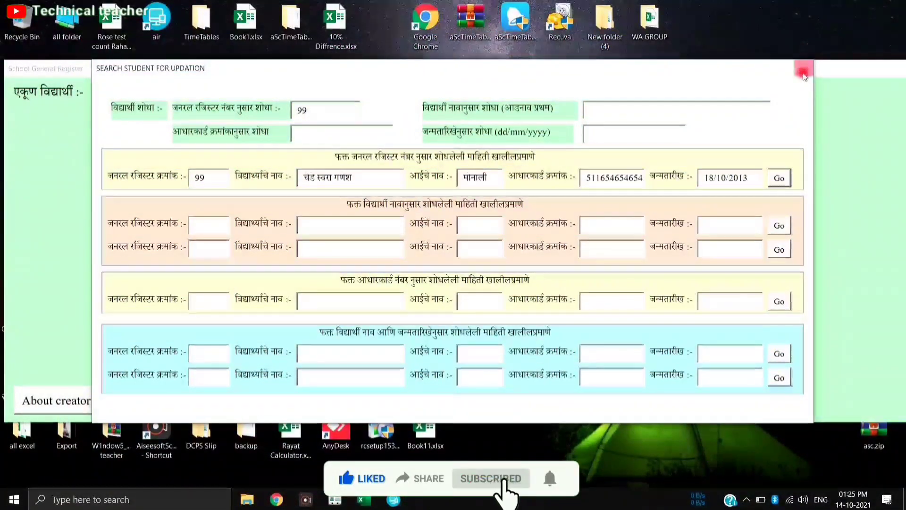
left_click(804, 68)
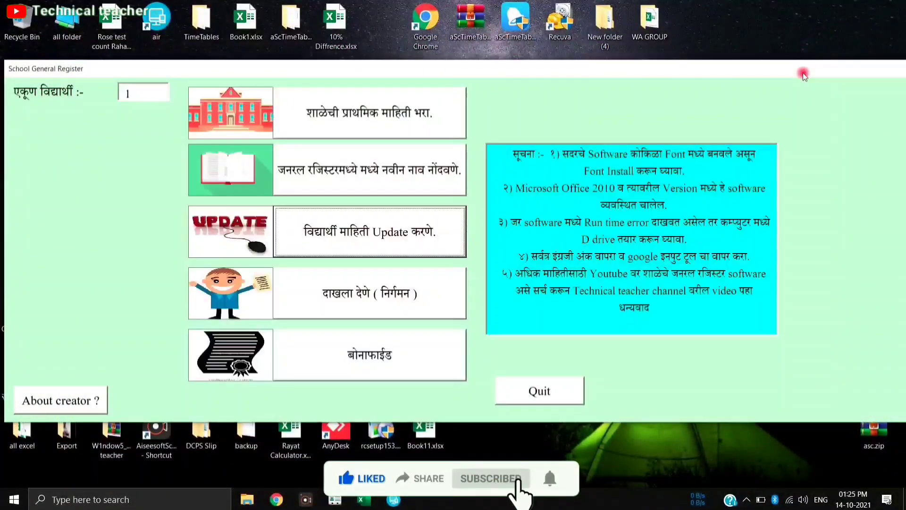
Step: Search by register number 99 and open that student's leaving certificate
left_click(362, 296)
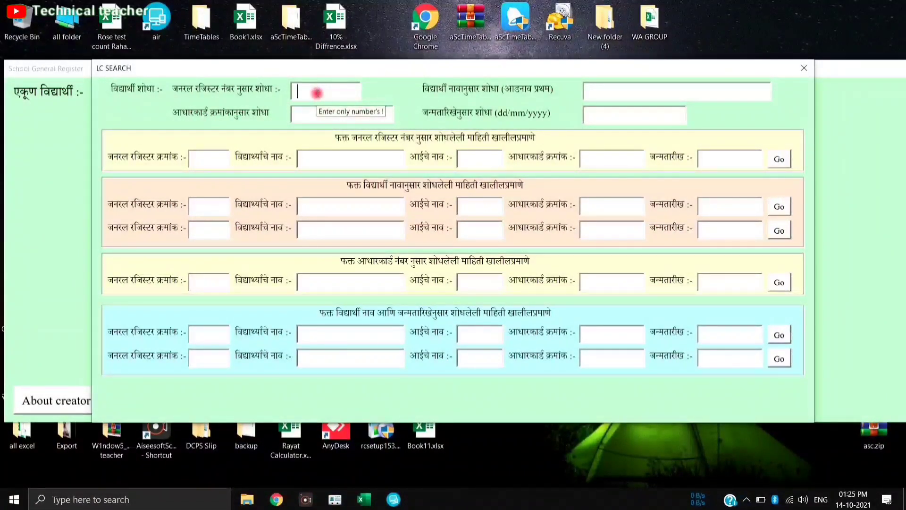
left_click(616, 84)
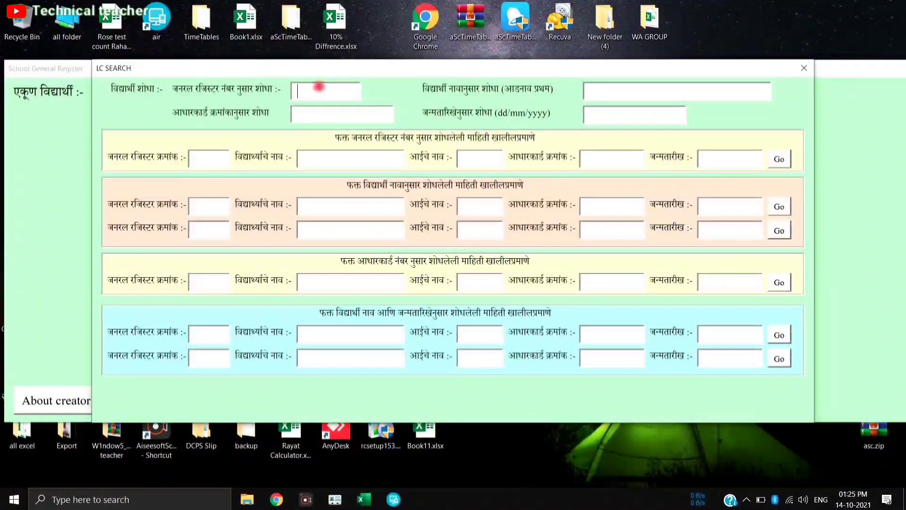
mouse_move(325, 91)
type("99")
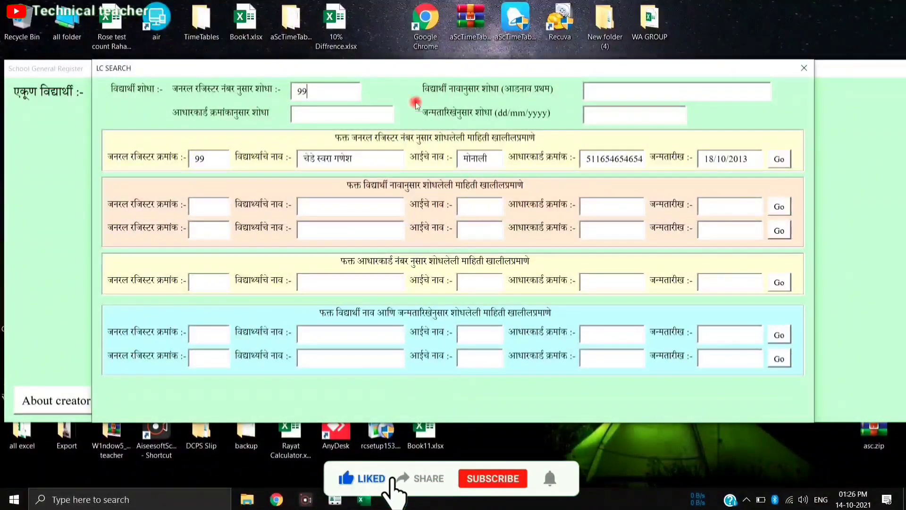
mouse_move(635, 114)
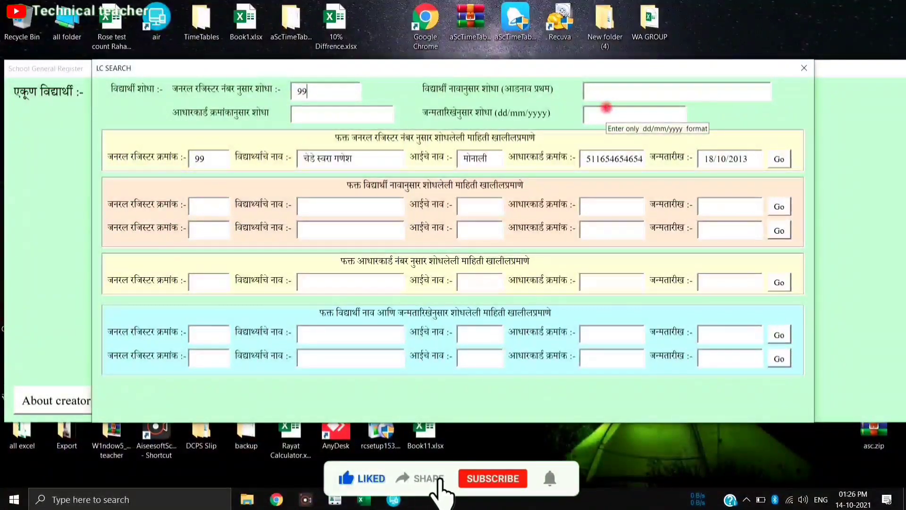
left_click(779, 159)
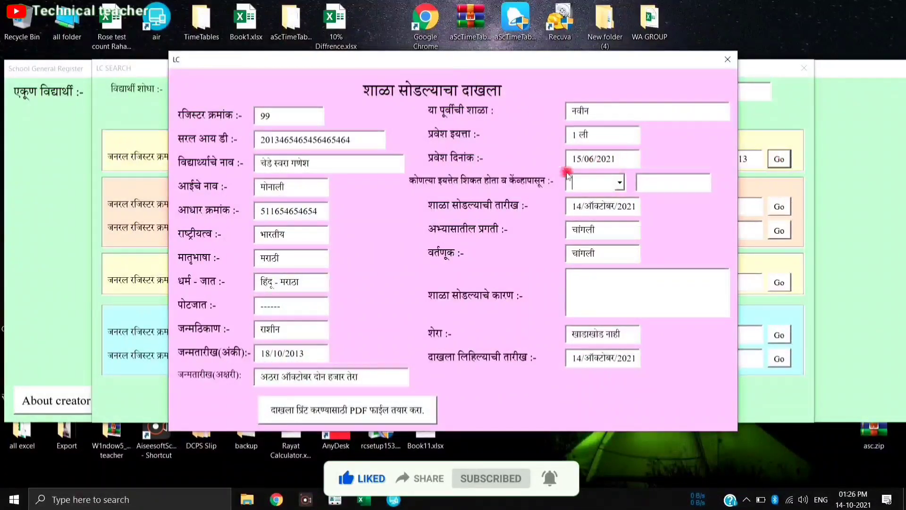
Step: Set the class being studied to 3 री and generate the certificate PDF
left_click(620, 183)
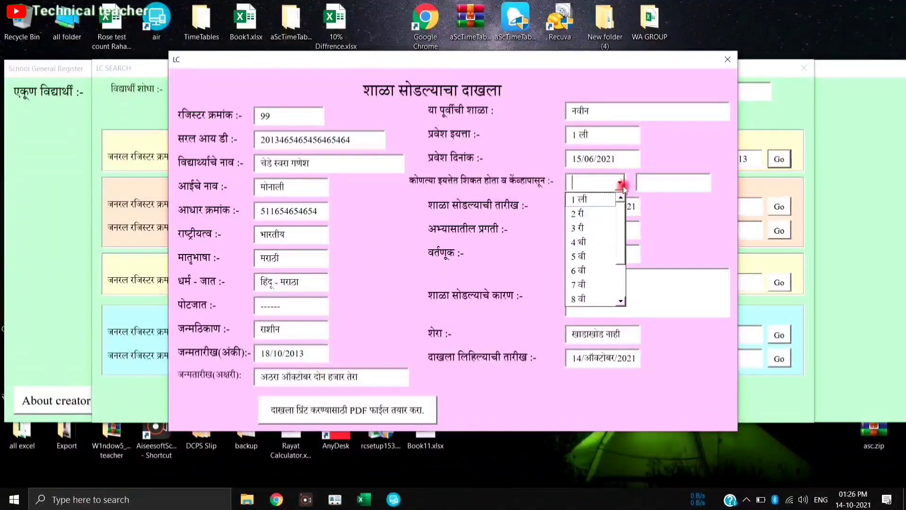
left_click(583, 230)
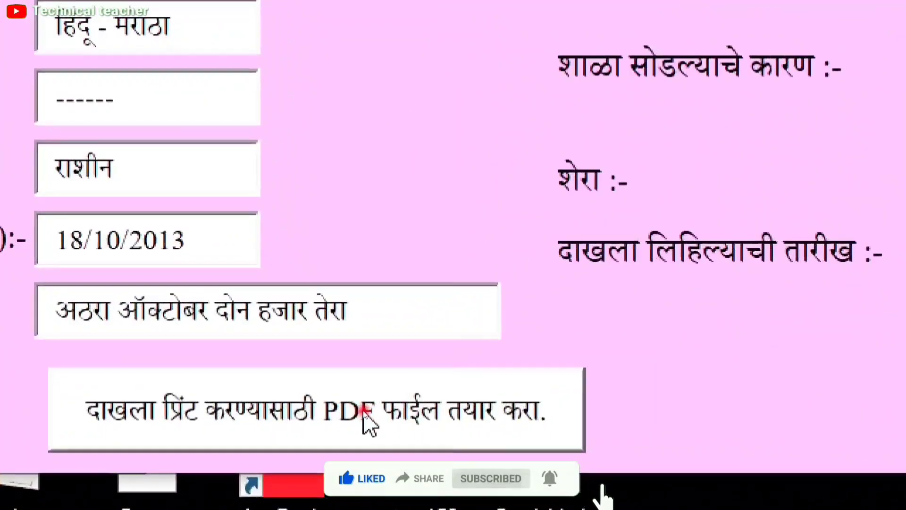
left_click(365, 413)
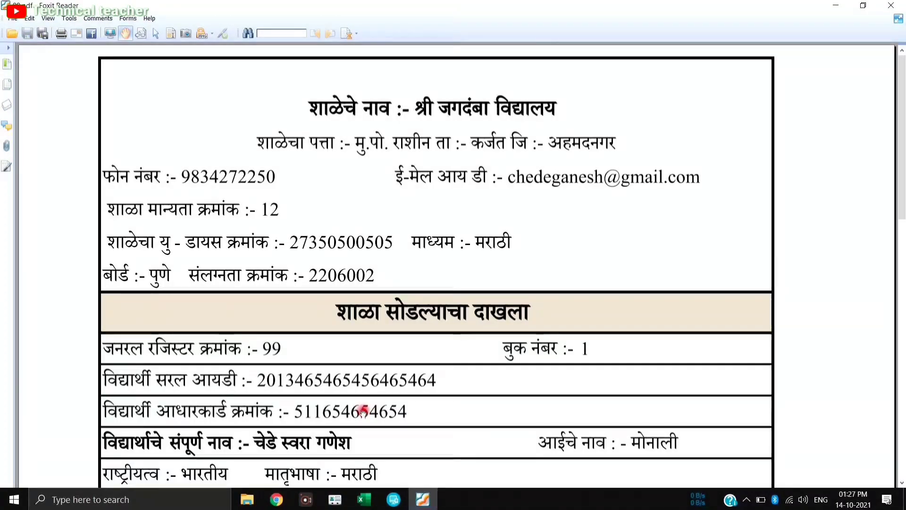
Step: Read the leaving certificate PDF from the school header to the signatures, then close Foxit Reader
scroll(362, 411, "down", 2)
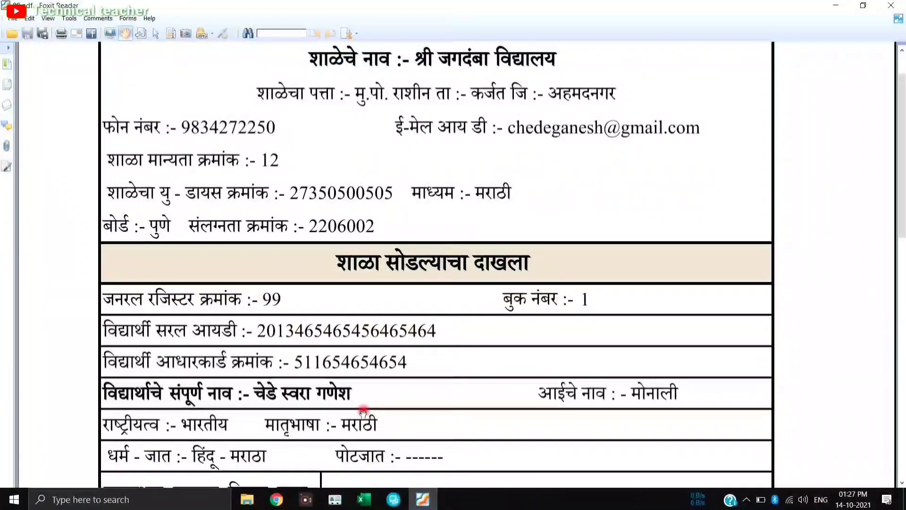
scroll(363, 412, "down", 5)
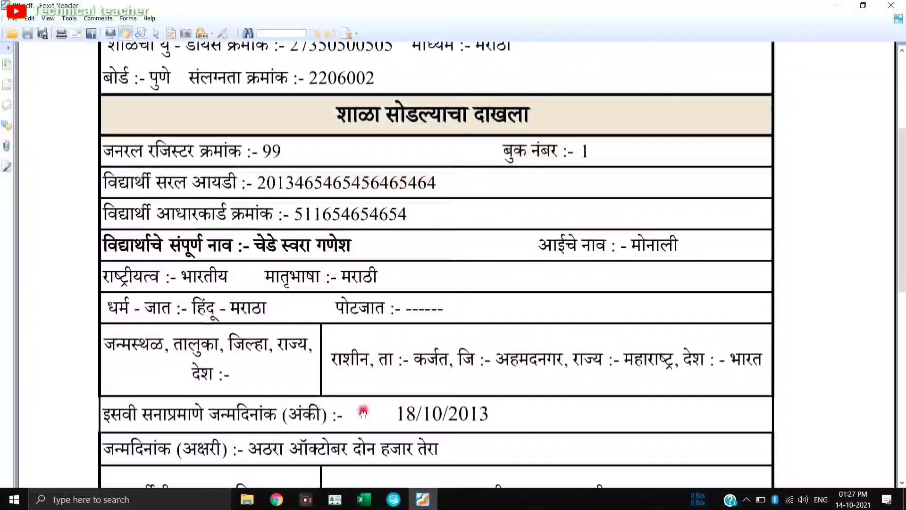
scroll(363, 412, "down", 1)
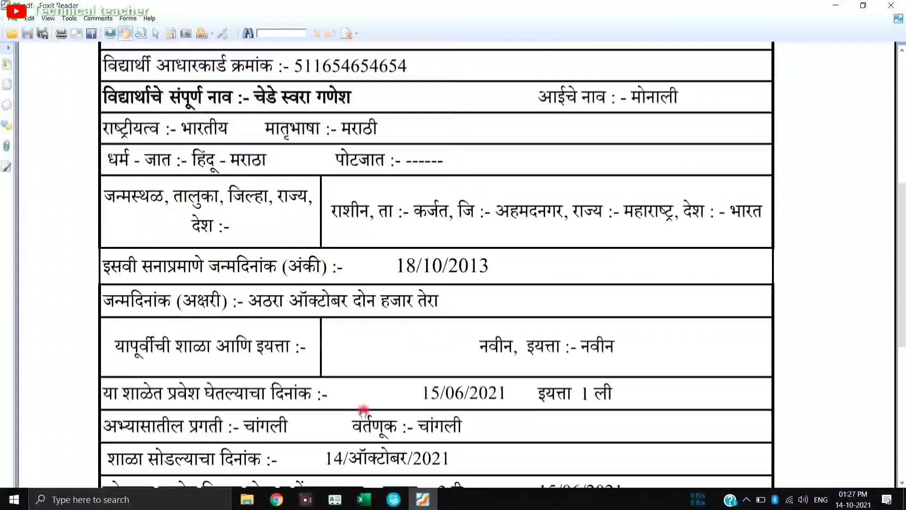
scroll(362, 411, "down", 1)
scroll(363, 412, "down", 4)
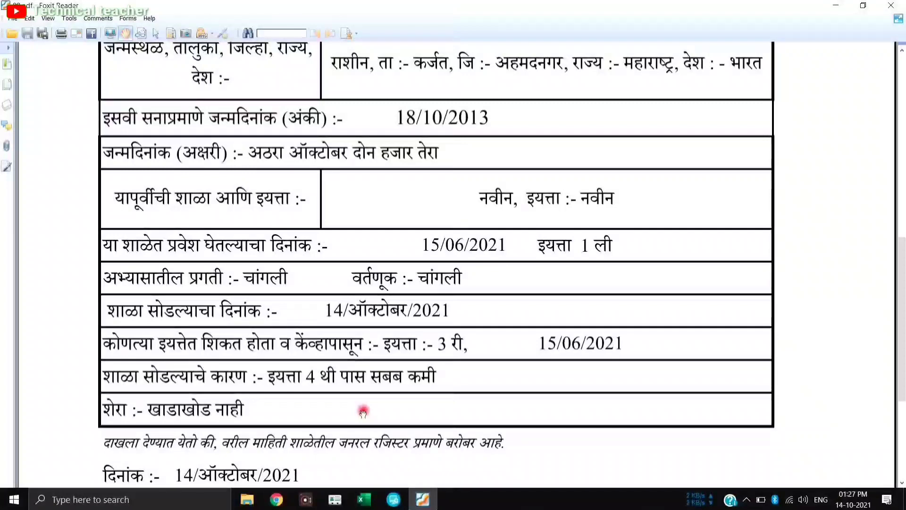
scroll(363, 411, "down", 1)
scroll(362, 412, "down", 1)
scroll(363, 411, "down", 4)
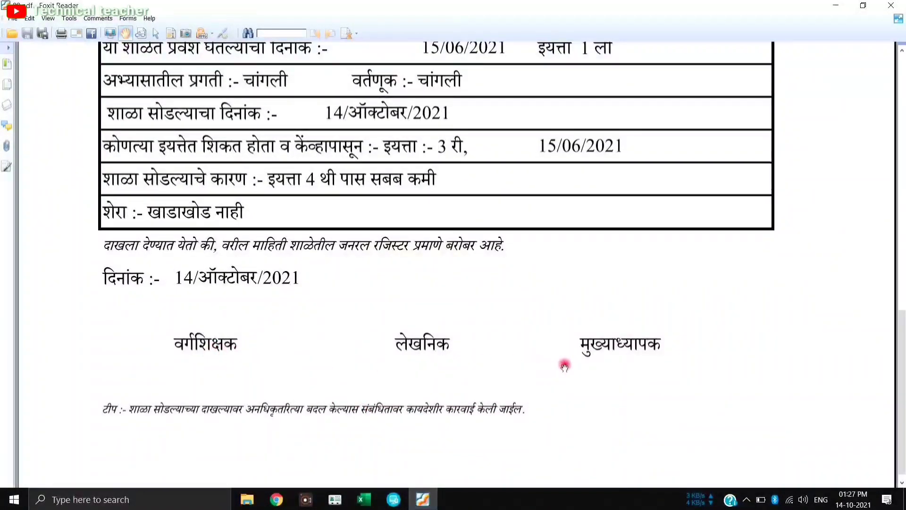
scroll(565, 366, "up", 5)
scroll(565, 367, "up", 9)
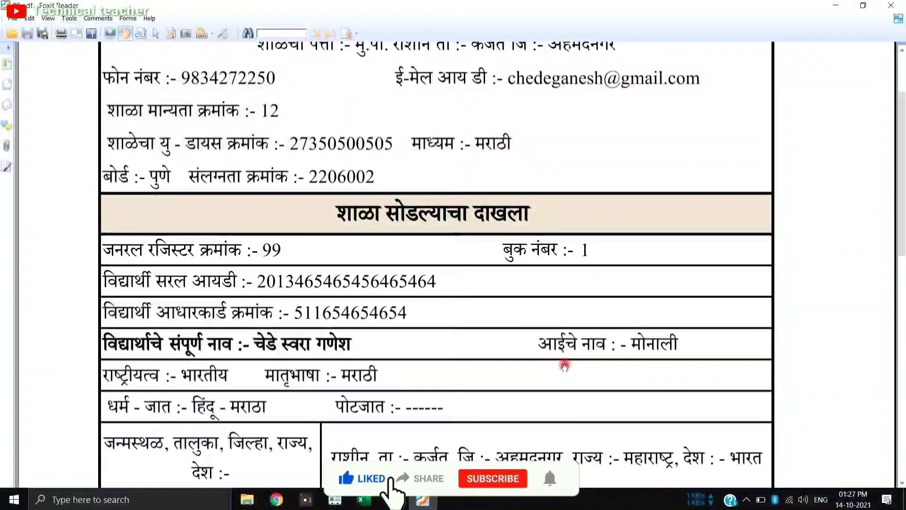
scroll(584, 296, "down", 1)
scroll(585, 296, "down", 1)
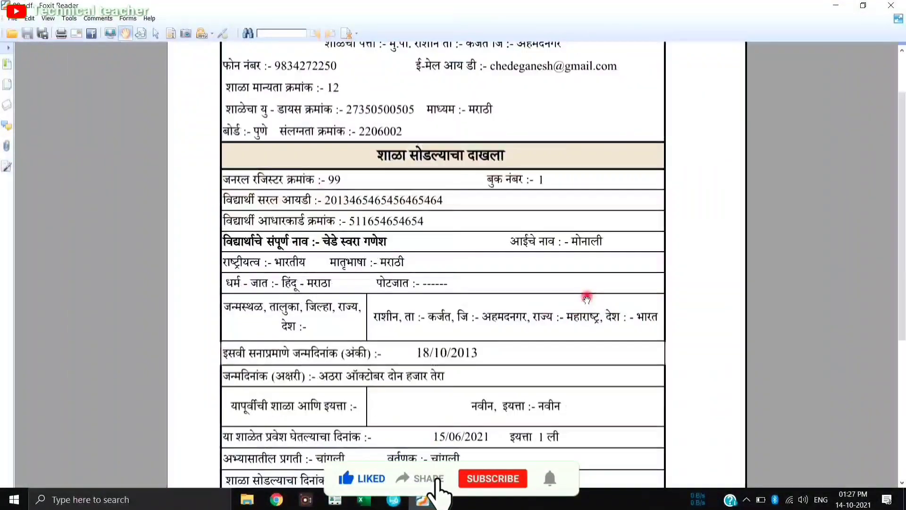
scroll(587, 298, "down", 1)
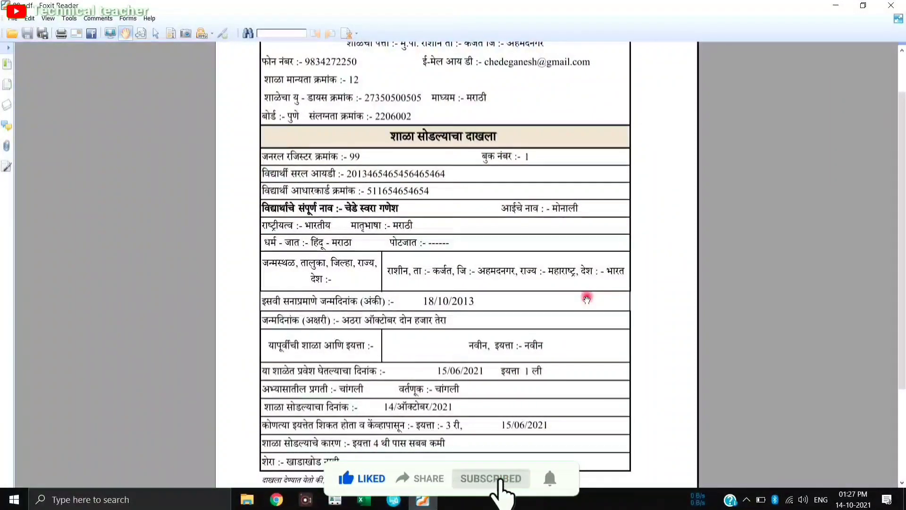
scroll(587, 299, "down", 2)
scroll(586, 298, "down", 1)
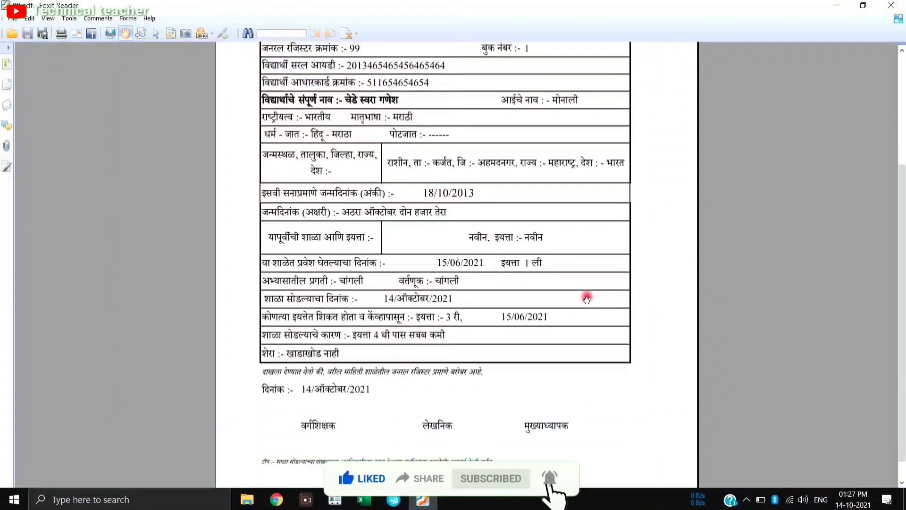
scroll(587, 299, "down", 1)
scroll(587, 299, "up", 3)
scroll(587, 298, "up", 1)
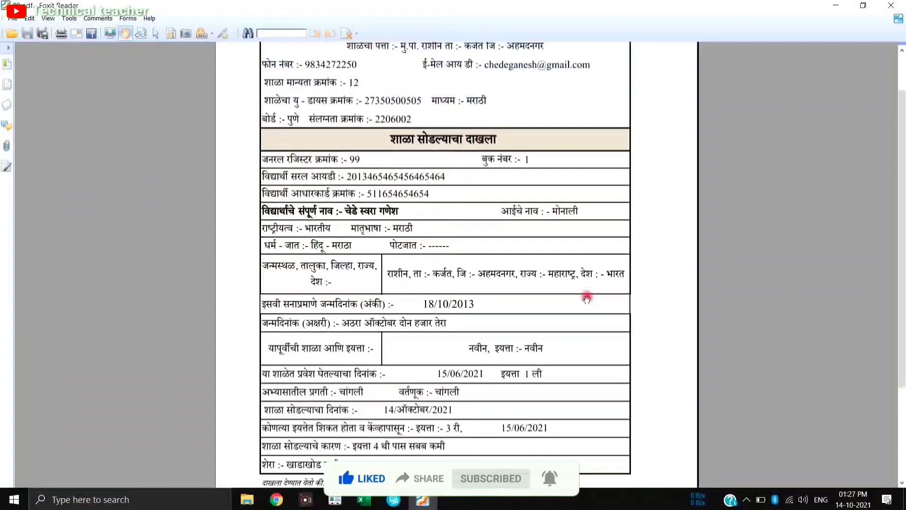
left_click(891, 4)
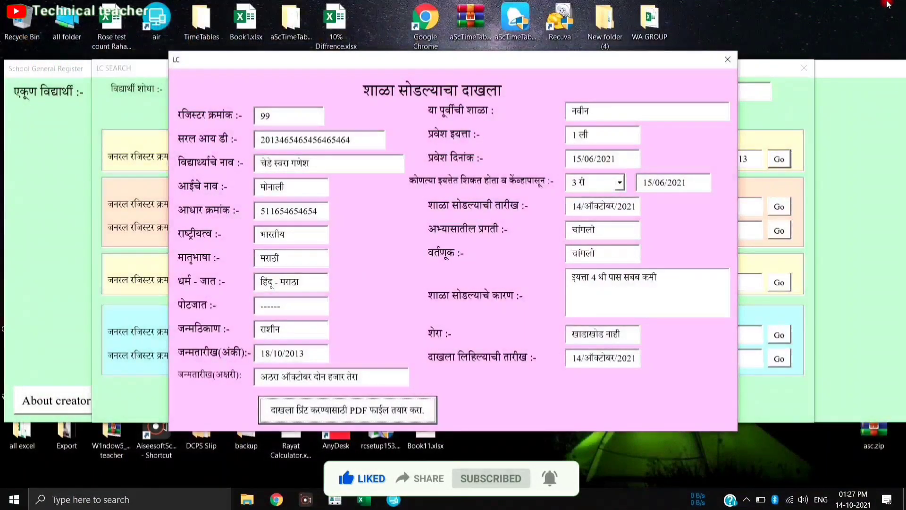
Step: Close the leaving-certificate windows and open the bonafide form for register number 99
left_click(728, 59)
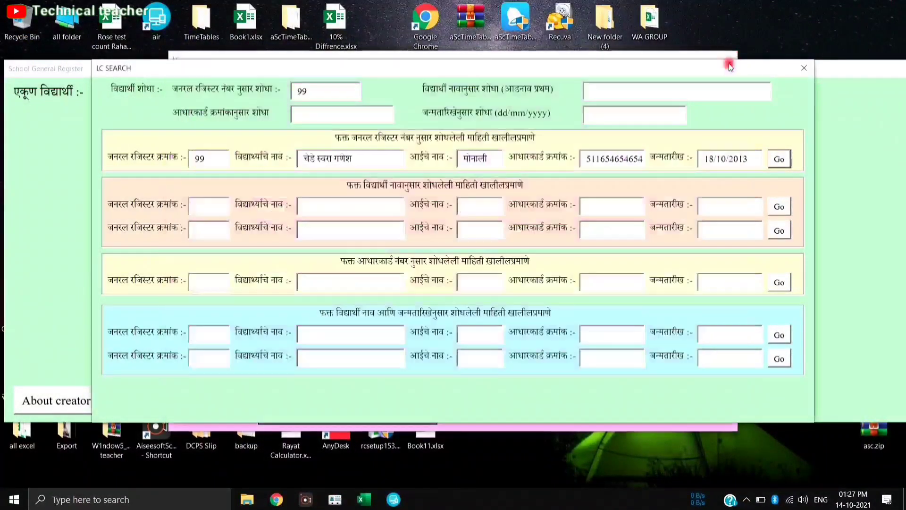
left_click(804, 70)
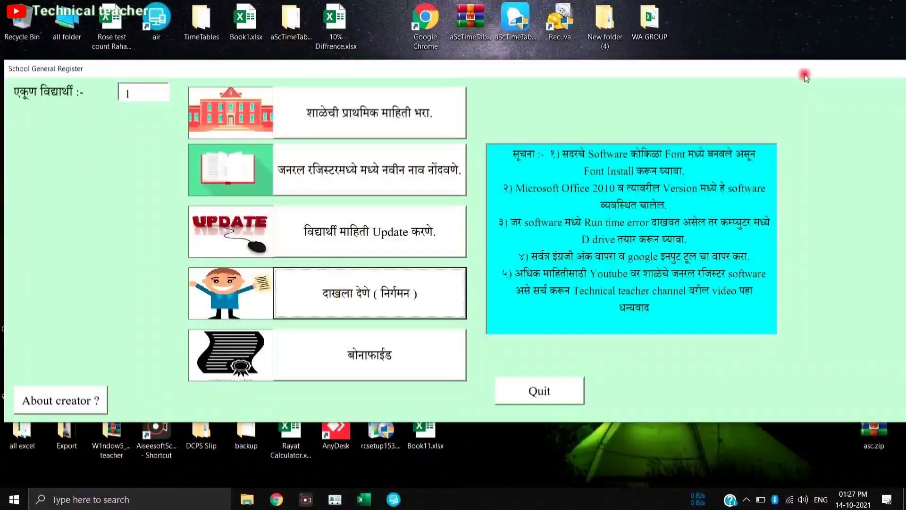
left_click(372, 364)
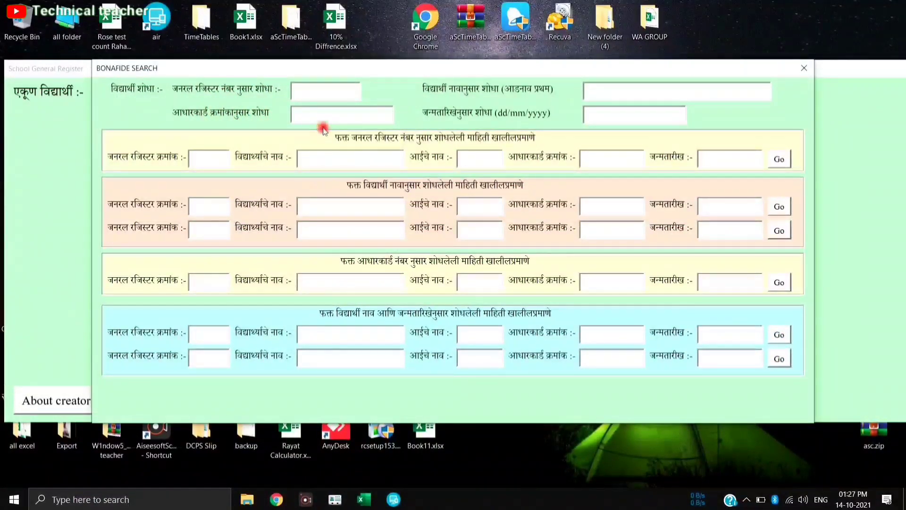
type("99")
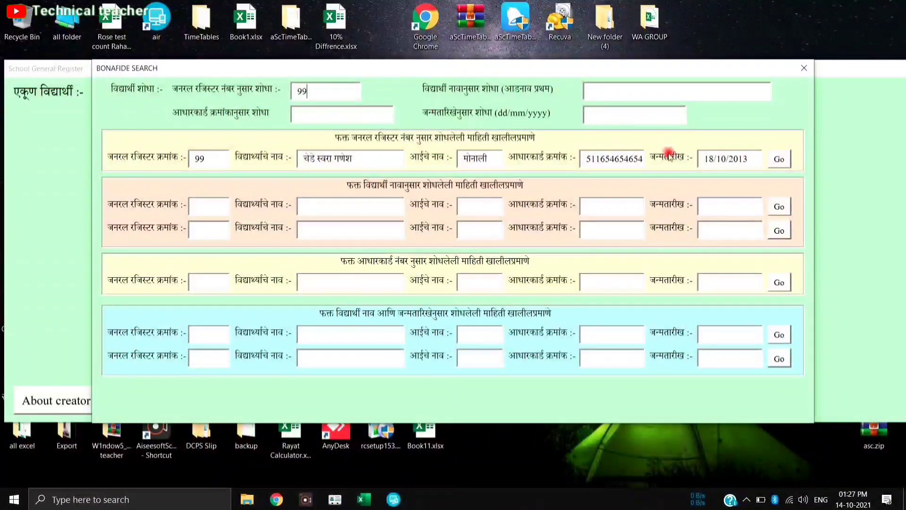
left_click(780, 159)
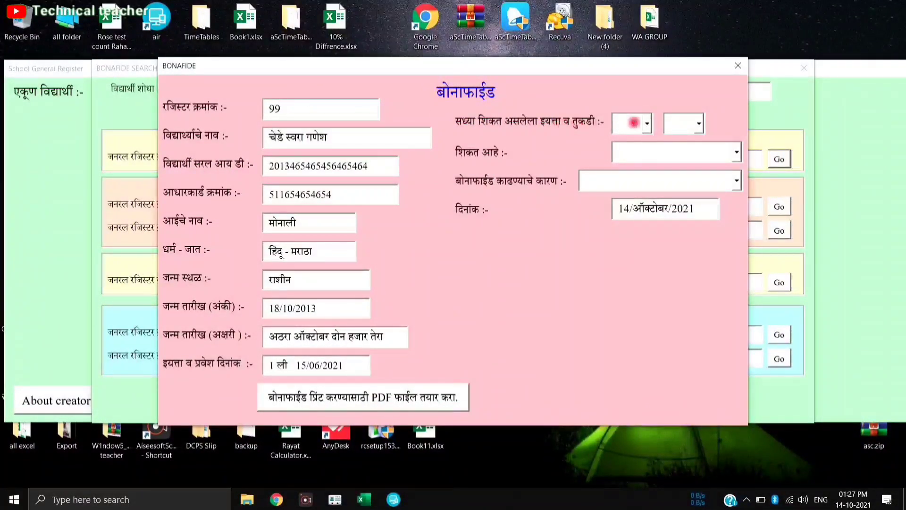
Step: Set class 2 री, status शिकत आहे. and reason बँकेत खाते उघडणे on the bonafide form
left_click(648, 125)
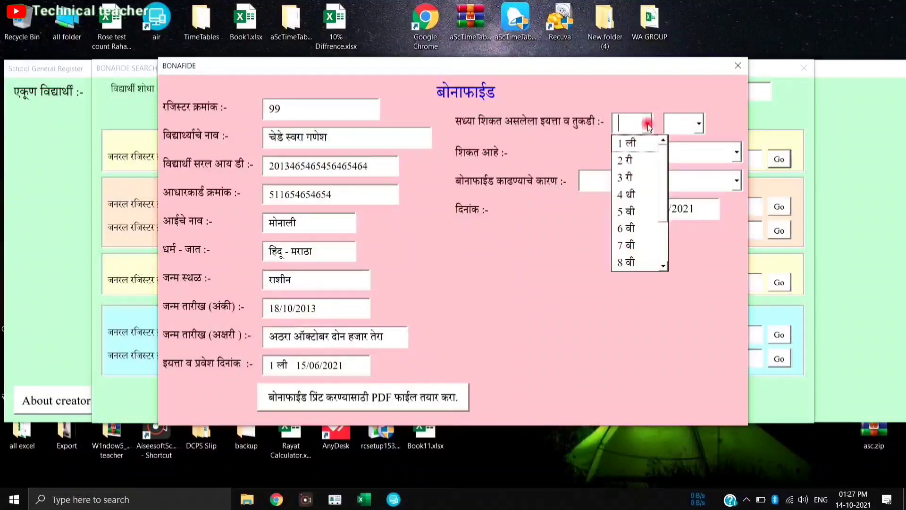
left_click(630, 159)
left_click(700, 128)
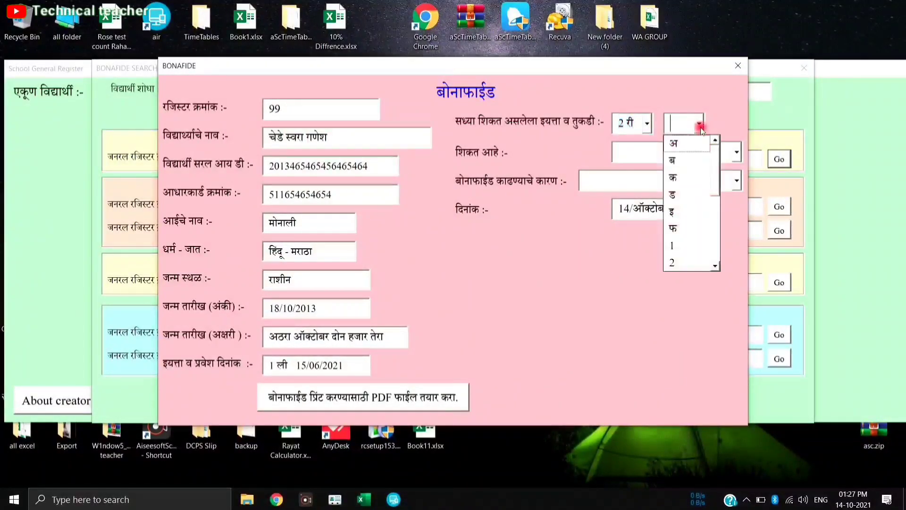
left_click(701, 127)
left_click(738, 152)
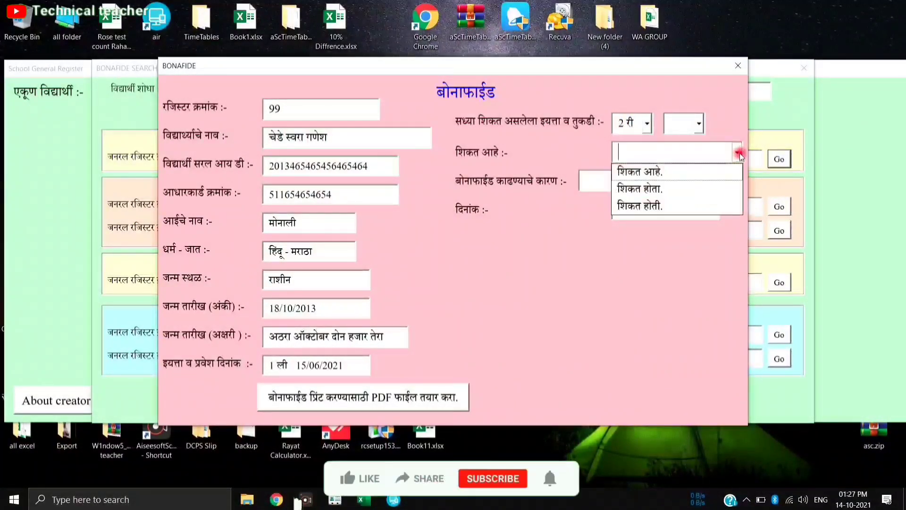
left_click(683, 175)
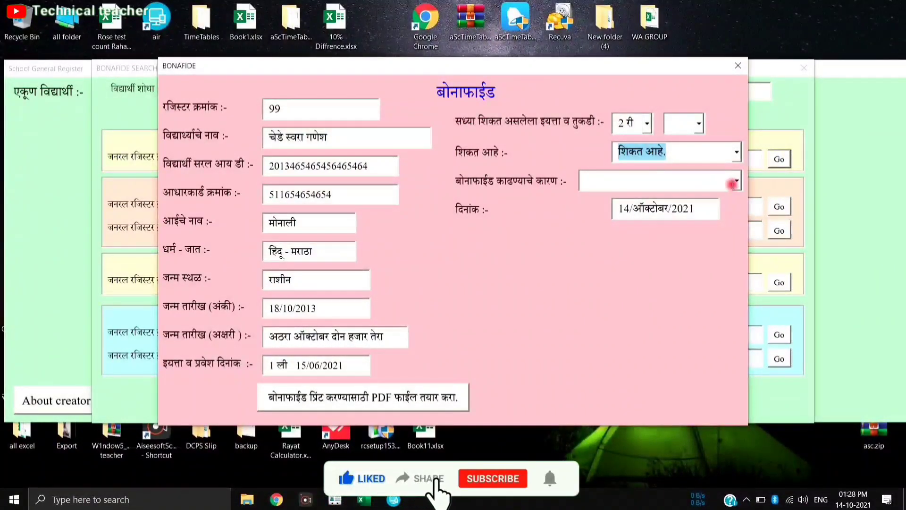
left_click(735, 182)
left_click(690, 232)
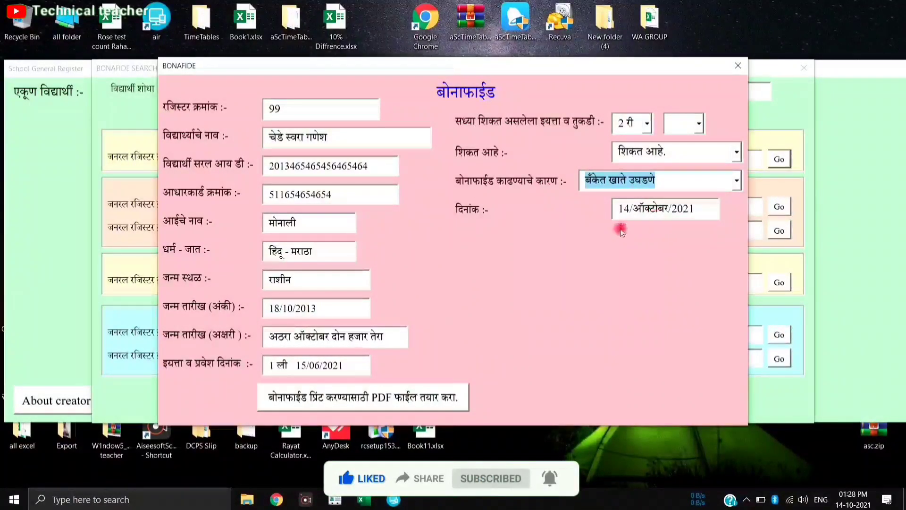
Step: Generate the bonafide certificate PDF for register number 99
left_click(380, 398)
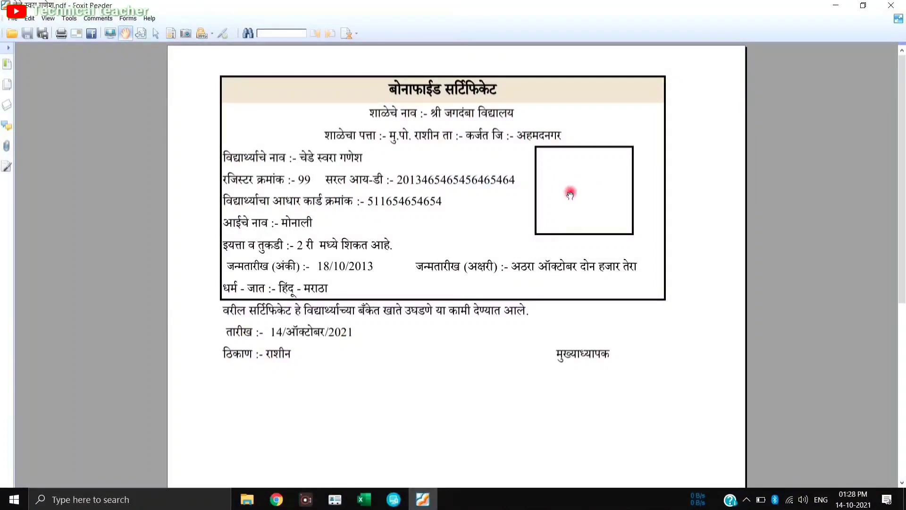
Step: Close the bonafide PDF, the bonafide form and the bonafide student search
left_click(892, 5)
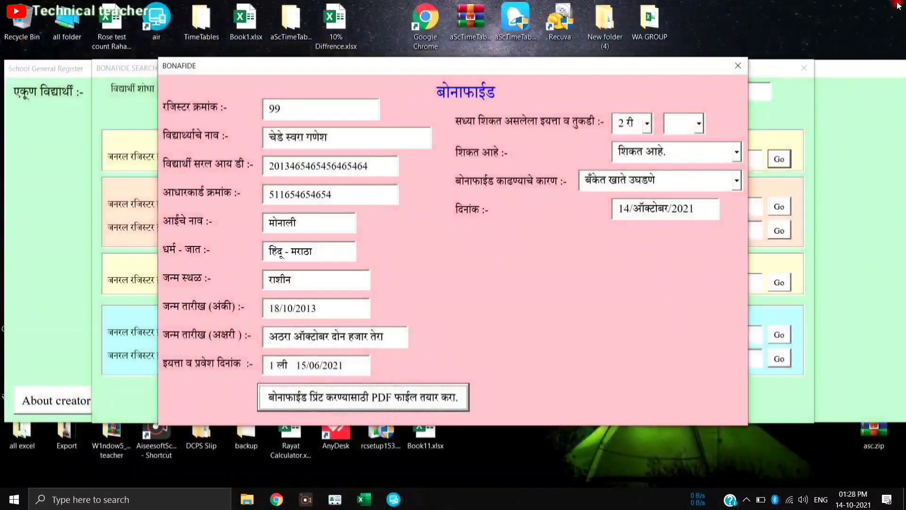
left_click(738, 65)
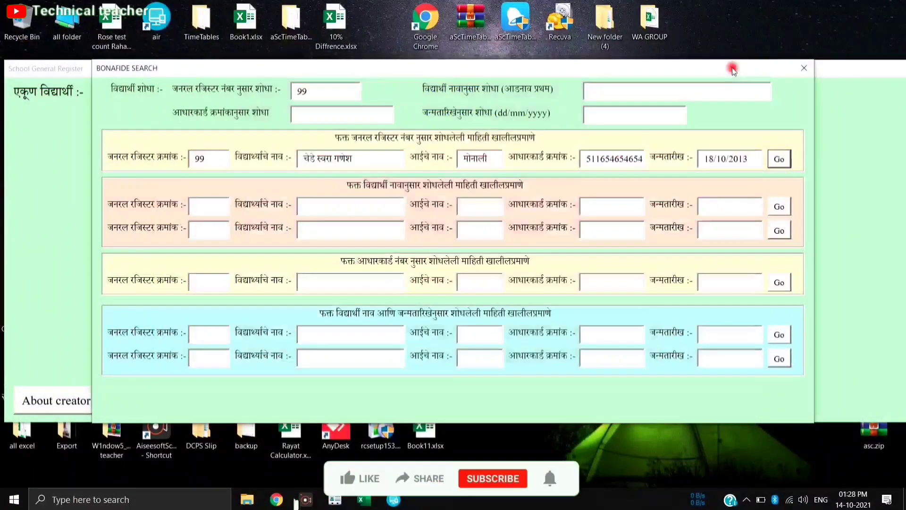
left_click(805, 69)
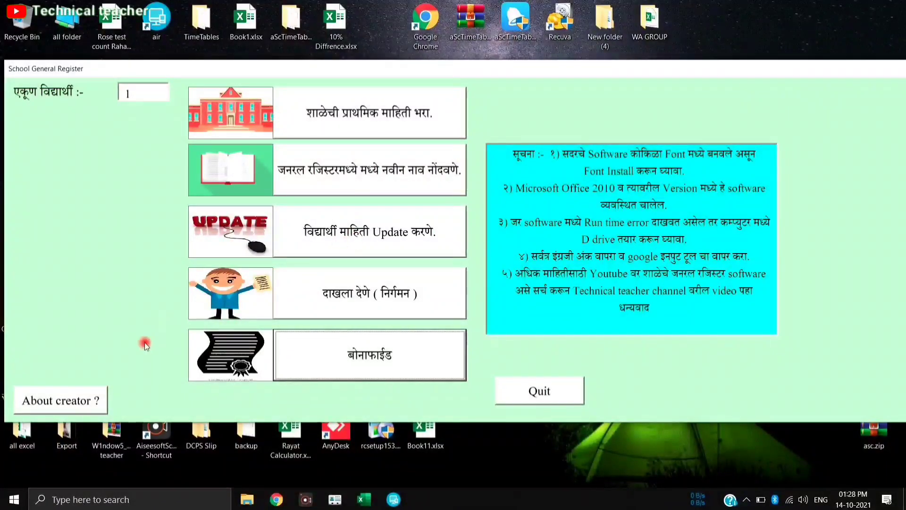
Step: View and close the 'About creator ?' information, then shift the register window right
left_click(79, 402)
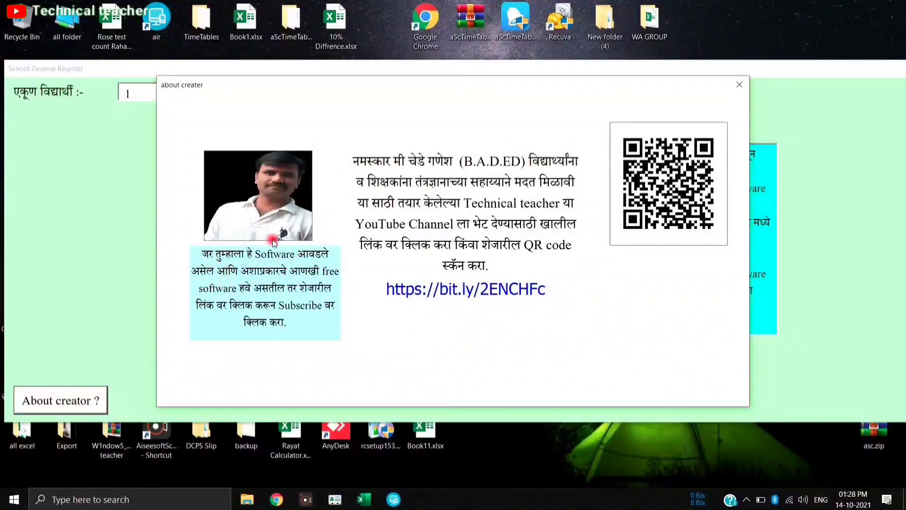
left_click(739, 87)
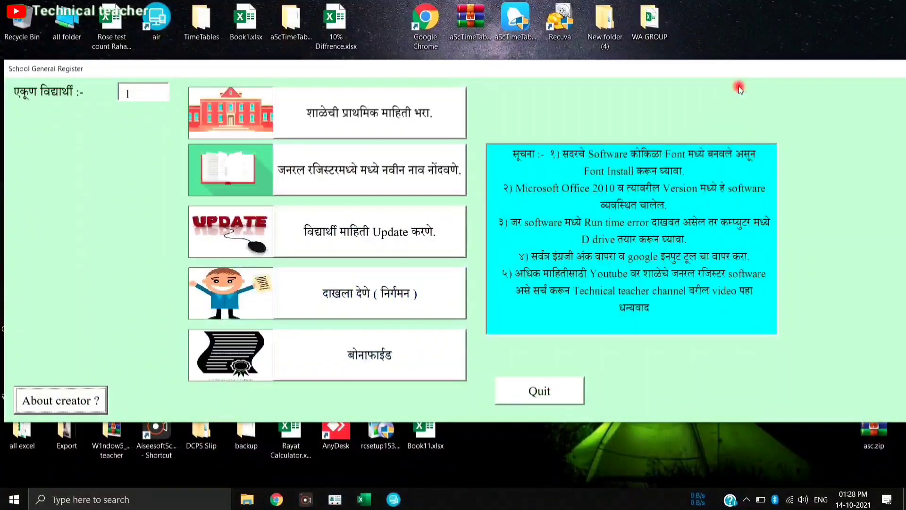
left_click_drag(686, 70, 767, 70)
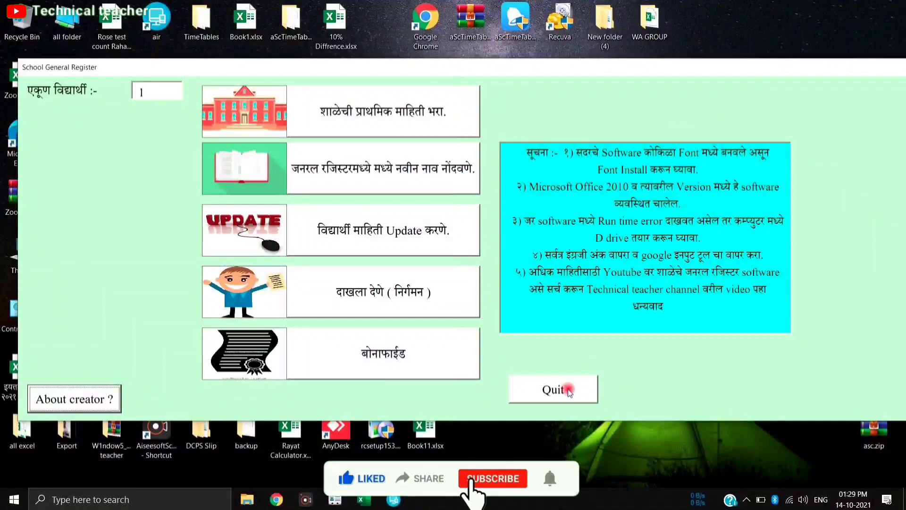
Step: Quit the School General Register and select the register .xlsm workbook on the desktop
left_click(568, 391)
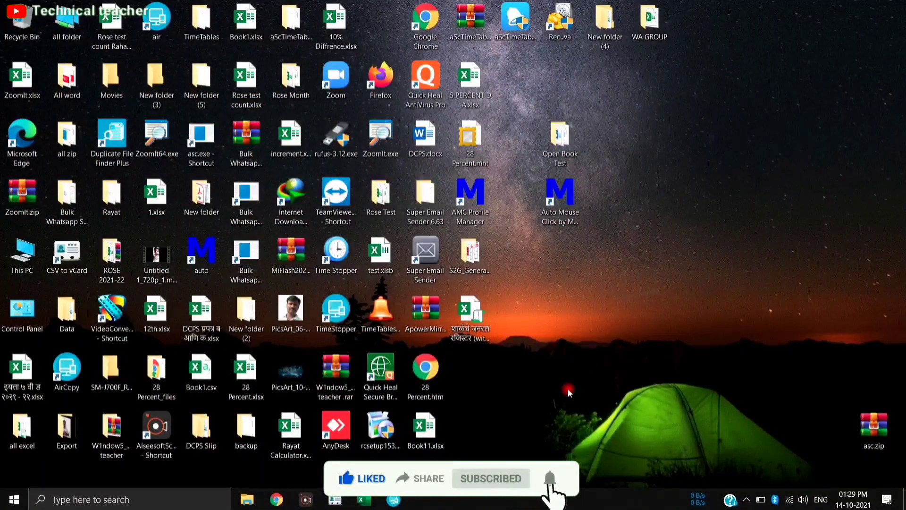
left_click(486, 336)
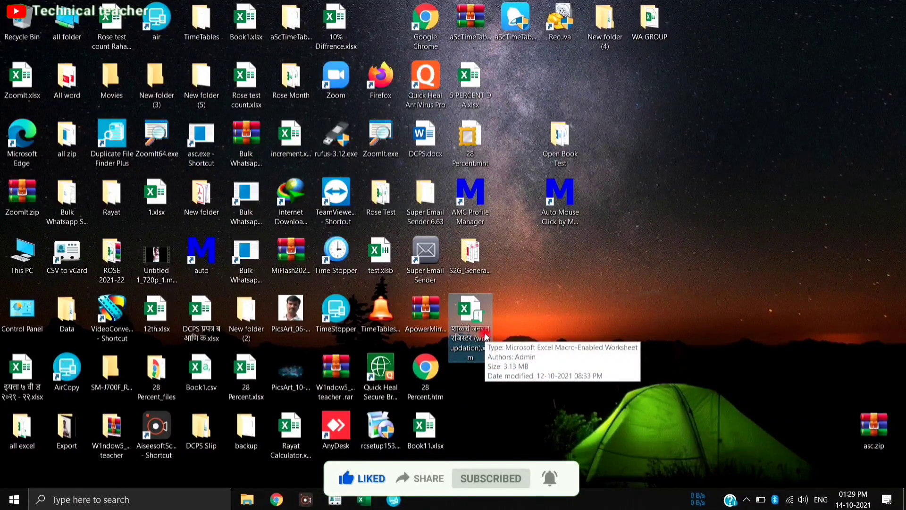